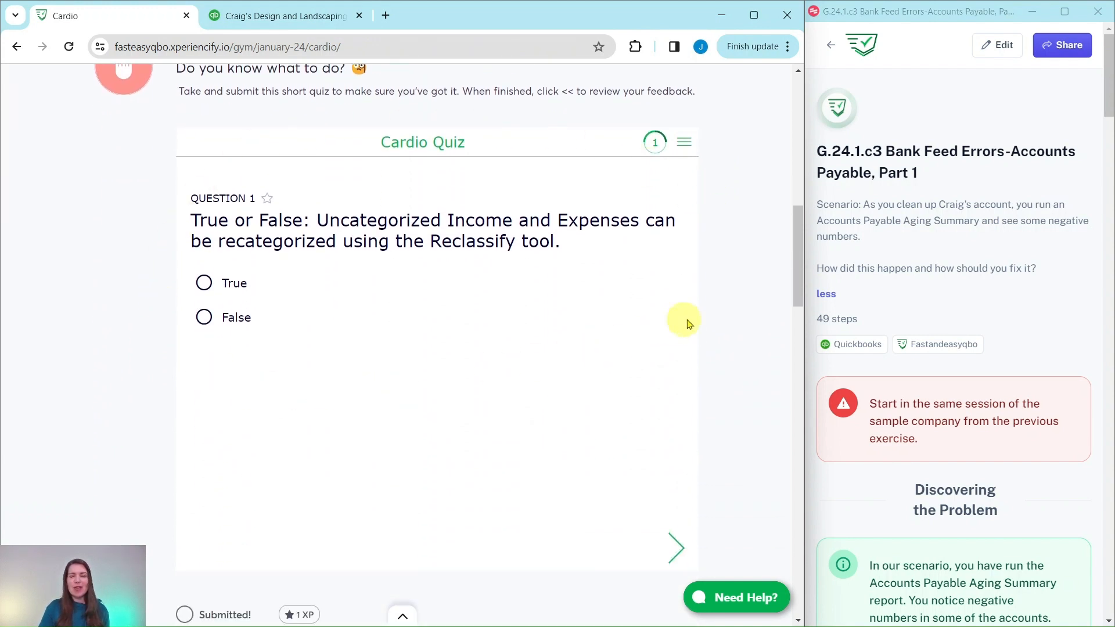
Step: Review the Cardio hands-on practice list and read the accounts payable exercise guide up to its bank feed cleanup instructions
{"action": "scroll", "coordinate": [741, 264], "scroll_direction": "down", "scroll_amount": 6}
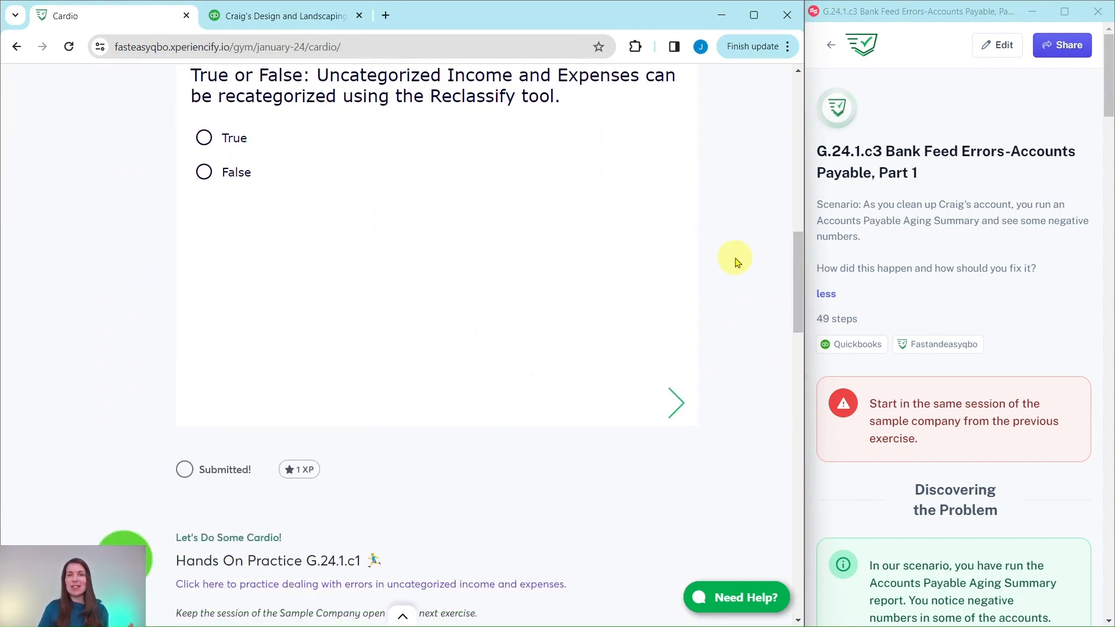
{"action": "scroll", "coordinate": [736, 261], "scroll_direction": "down", "scroll_amount": 2}
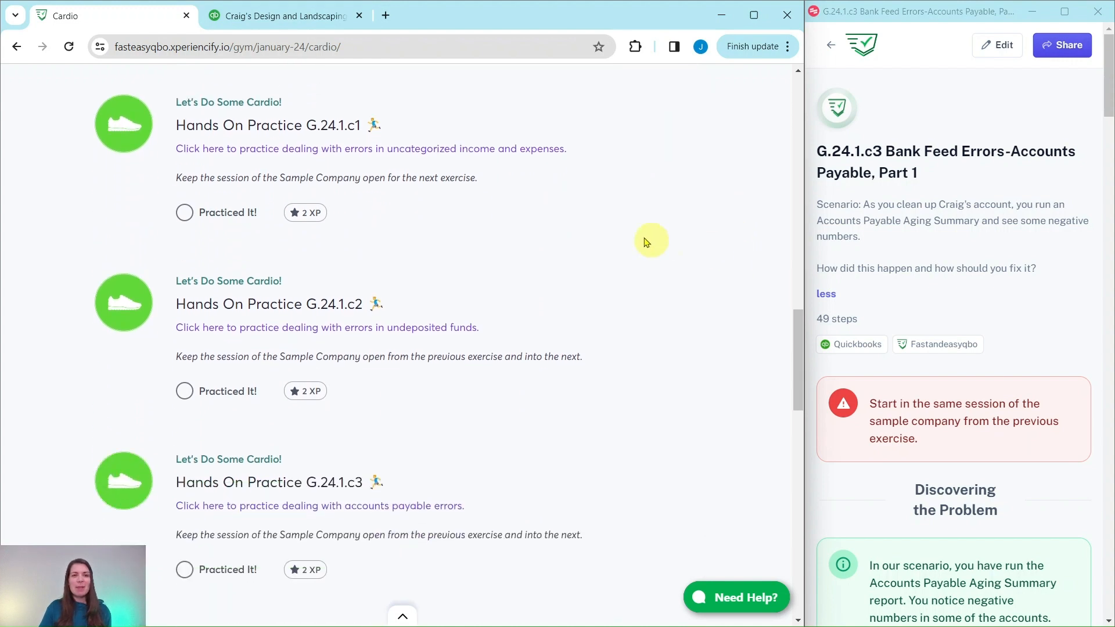
{"action": "scroll", "coordinate": [514, 314], "scroll_direction": "down", "scroll_amount": 6}
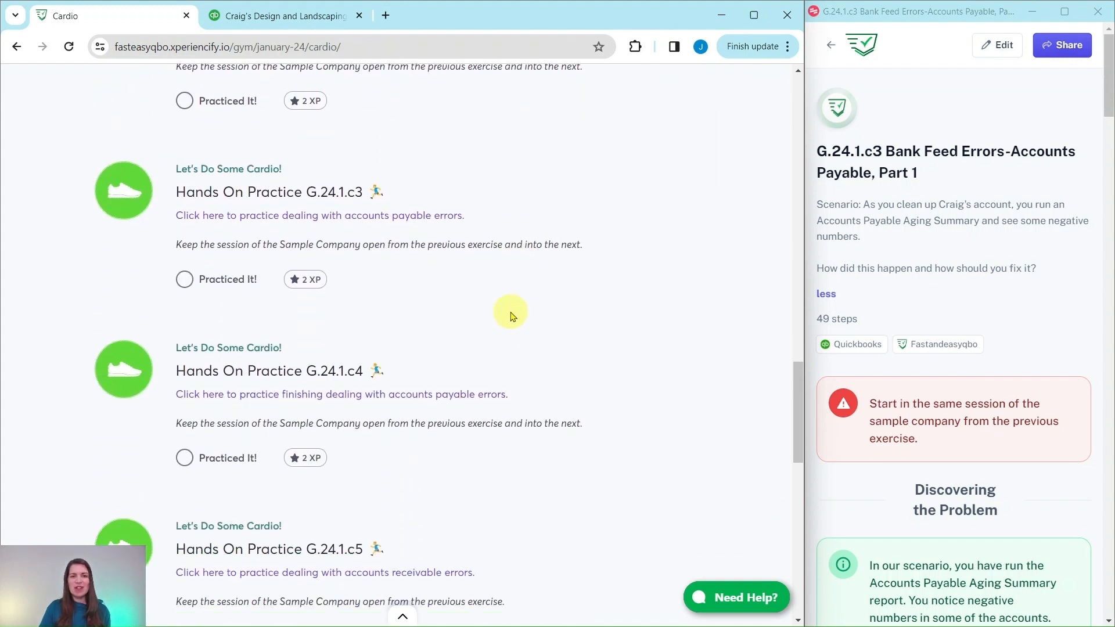
{"action": "scroll", "coordinate": [508, 317], "scroll_direction": "down", "scroll_amount": 4}
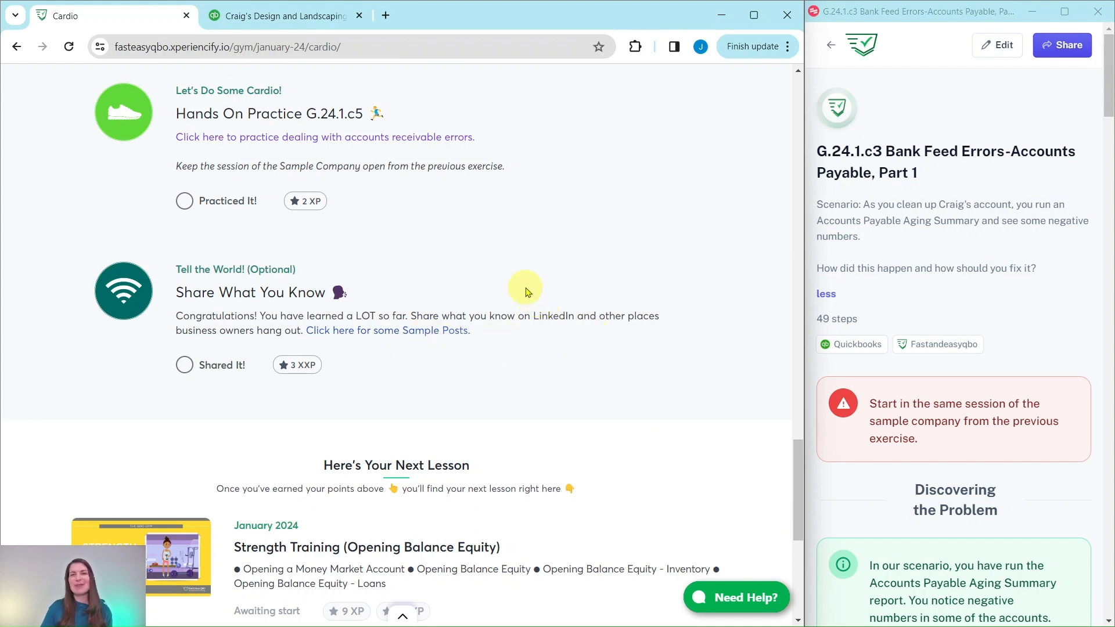
{"action": "scroll", "coordinate": [526, 290], "scroll_direction": "up", "scroll_amount": 8}
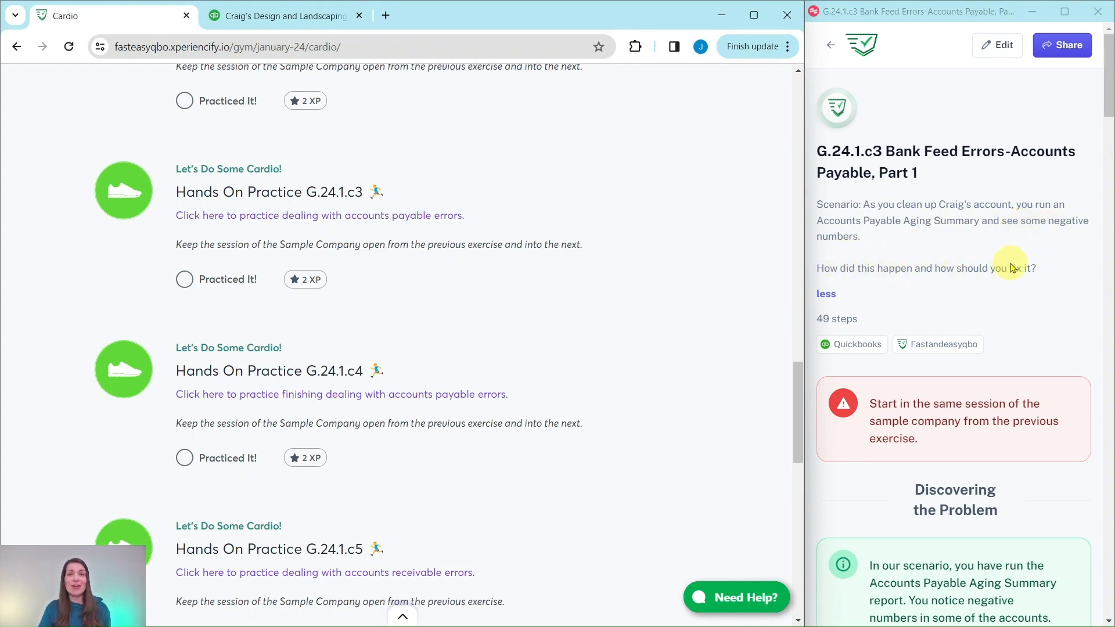
{"action": "scroll", "coordinate": [1015, 263], "scroll_direction": "down", "scroll_amount": 5}
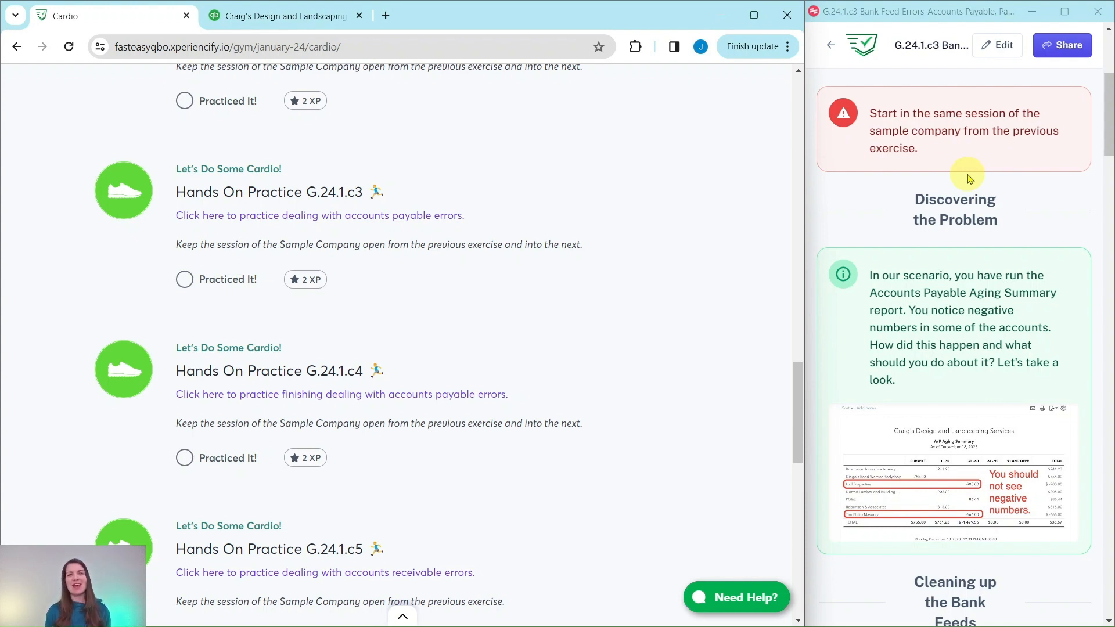
{"action": "scroll", "coordinate": [969, 179], "scroll_direction": "down", "scroll_amount": 1}
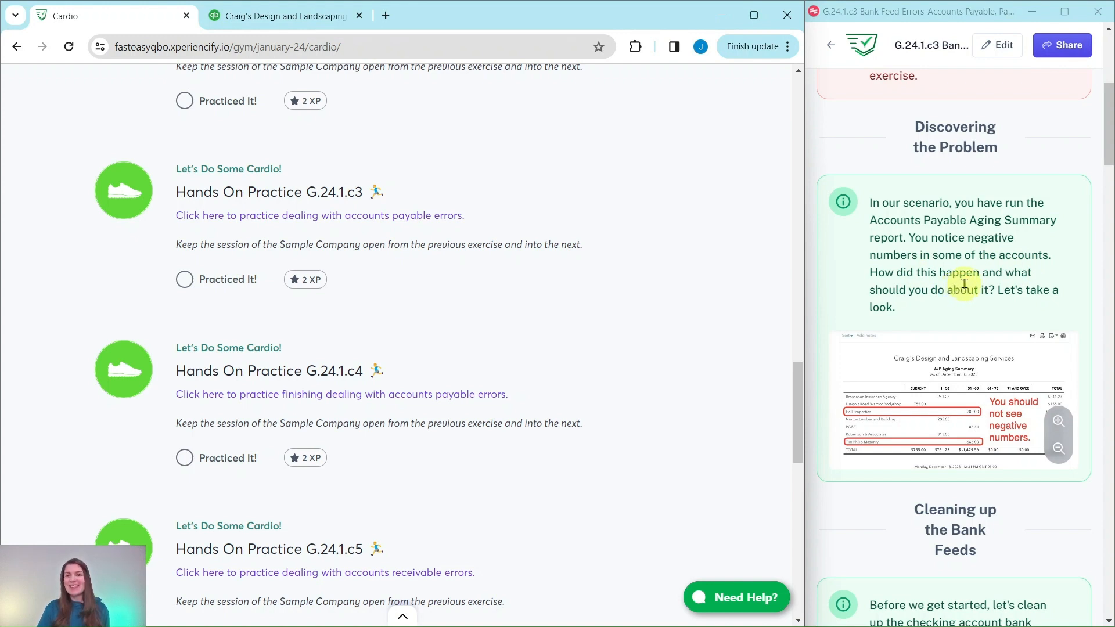
{"action": "scroll", "coordinate": [964, 285], "scroll_direction": "down", "scroll_amount": 7}
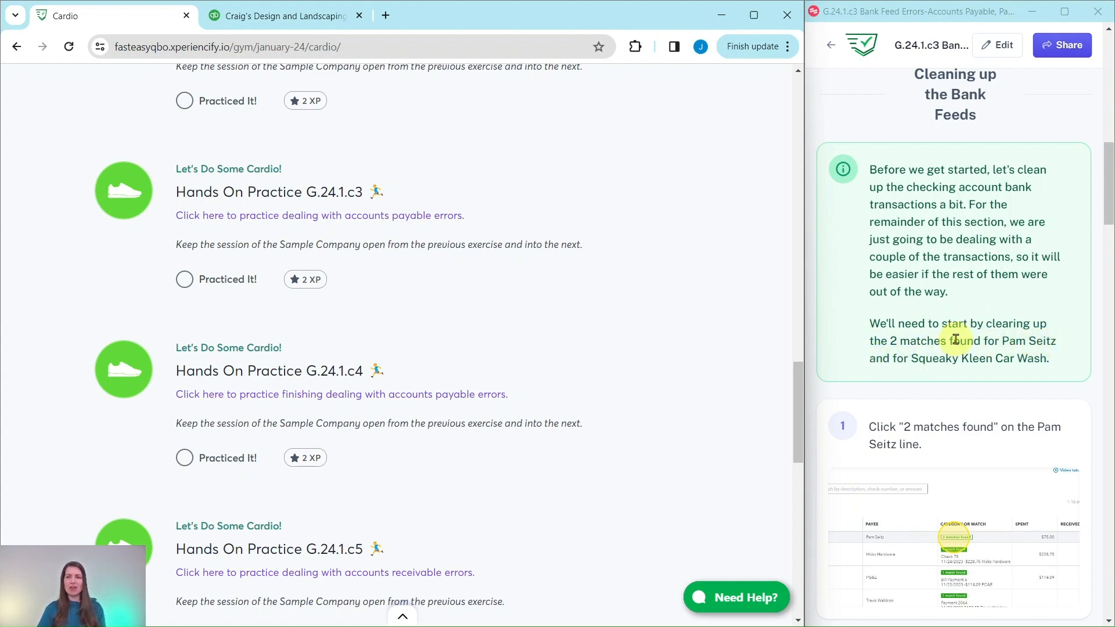
{"action": "scroll", "coordinate": [956, 340], "scroll_direction": "down", "scroll_amount": 1}
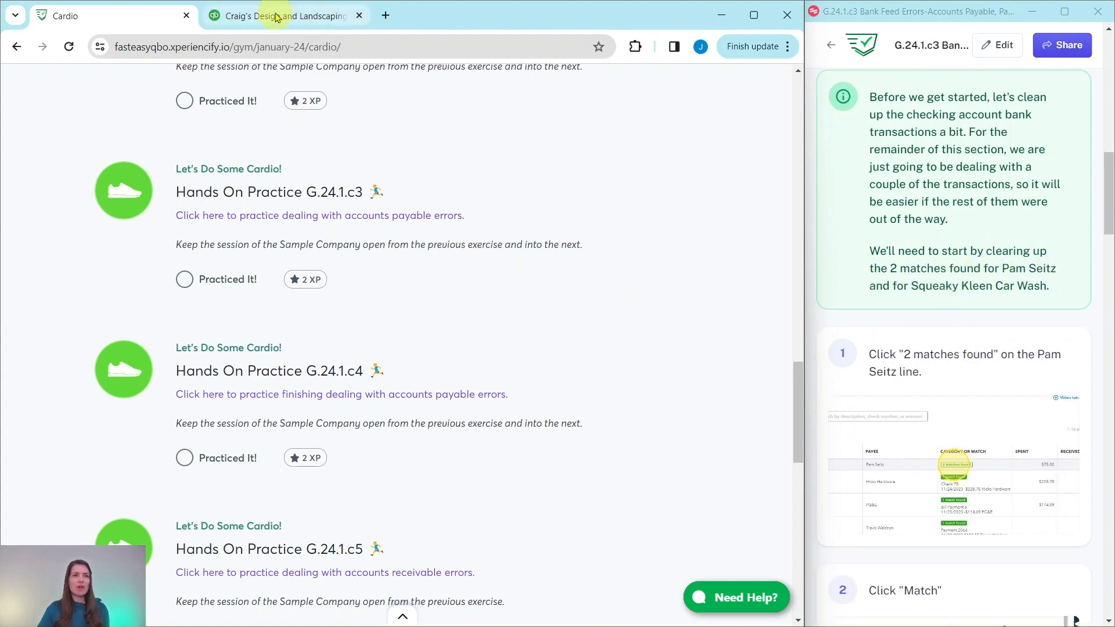
Step: Switch to QuickBooks, open the bank transactions, and match the 12/10/2023 $75.00 two-match transaction to its preselected expense of the same date
{"action": "left_click", "coordinate": [277, 18]}
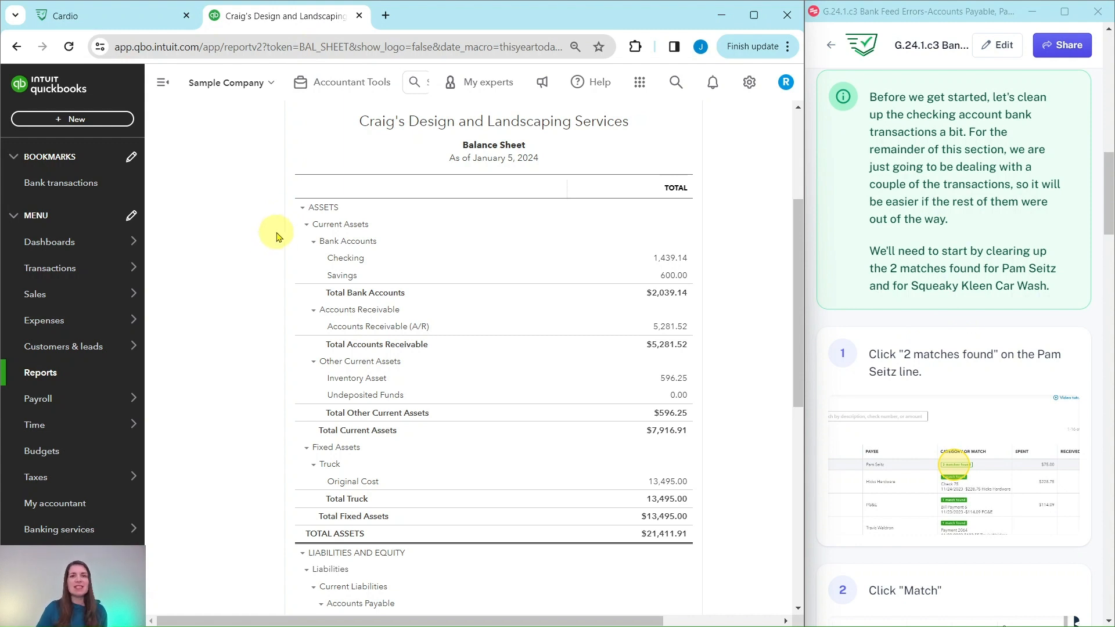
{"action": "left_click", "coordinate": [57, 190]}
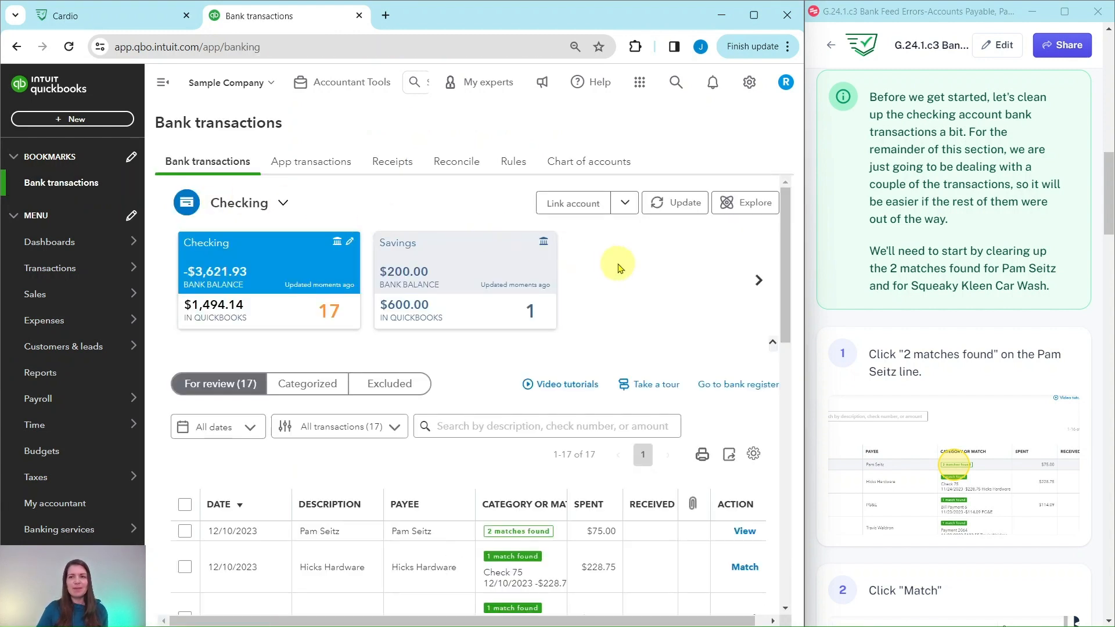
{"action": "scroll", "coordinate": [618, 269], "scroll_direction": "down", "scroll_amount": 2}
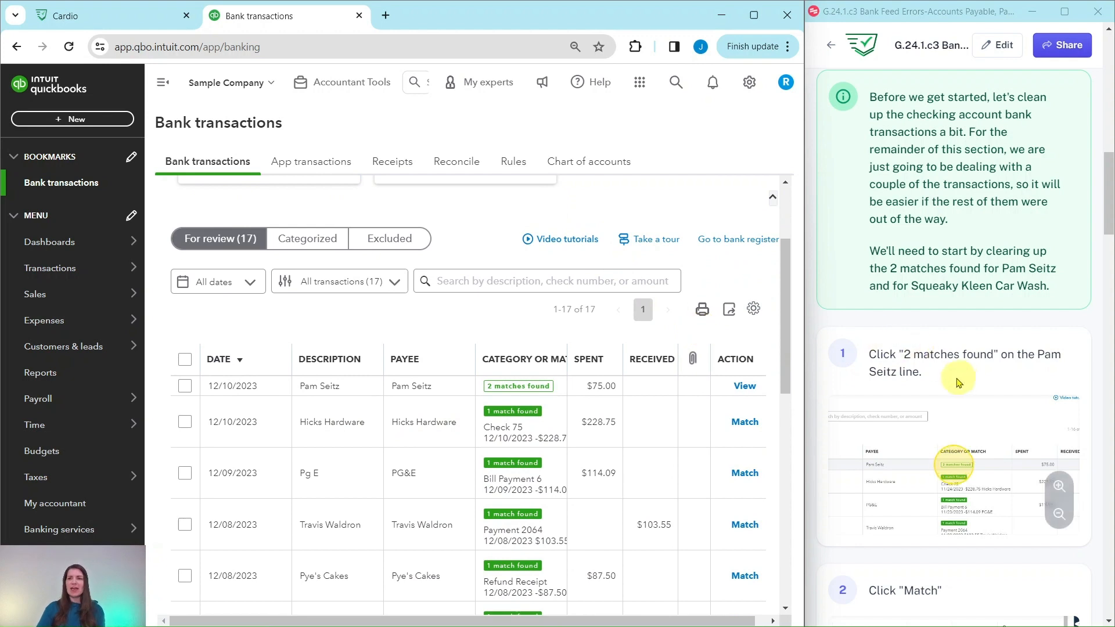
{"action": "left_click", "coordinate": [431, 392]}
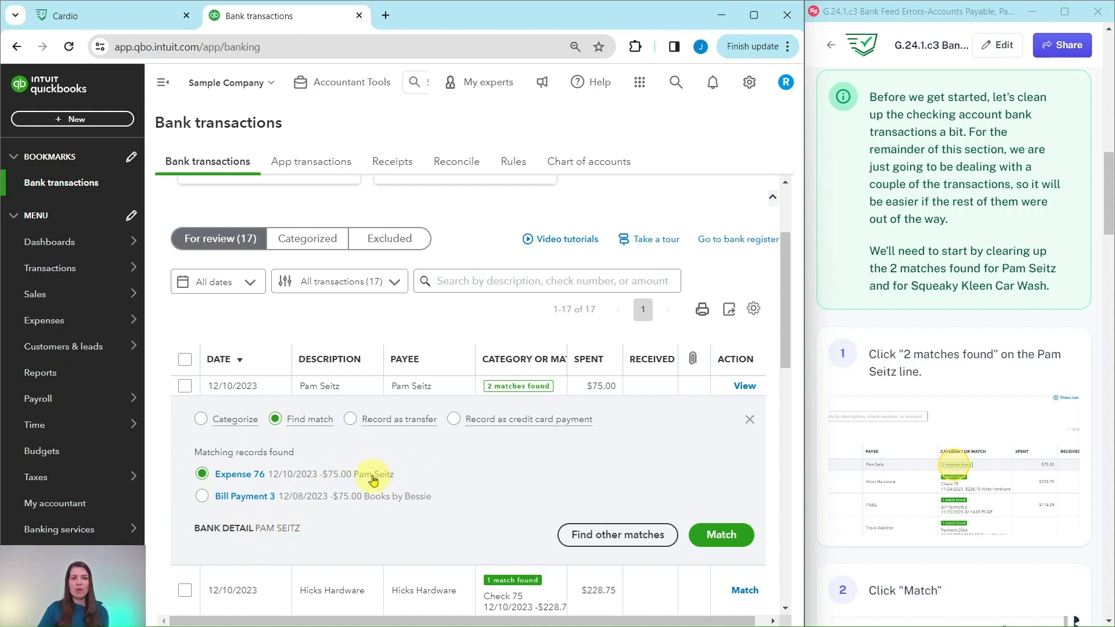
{"action": "left_click", "coordinate": [722, 534]}
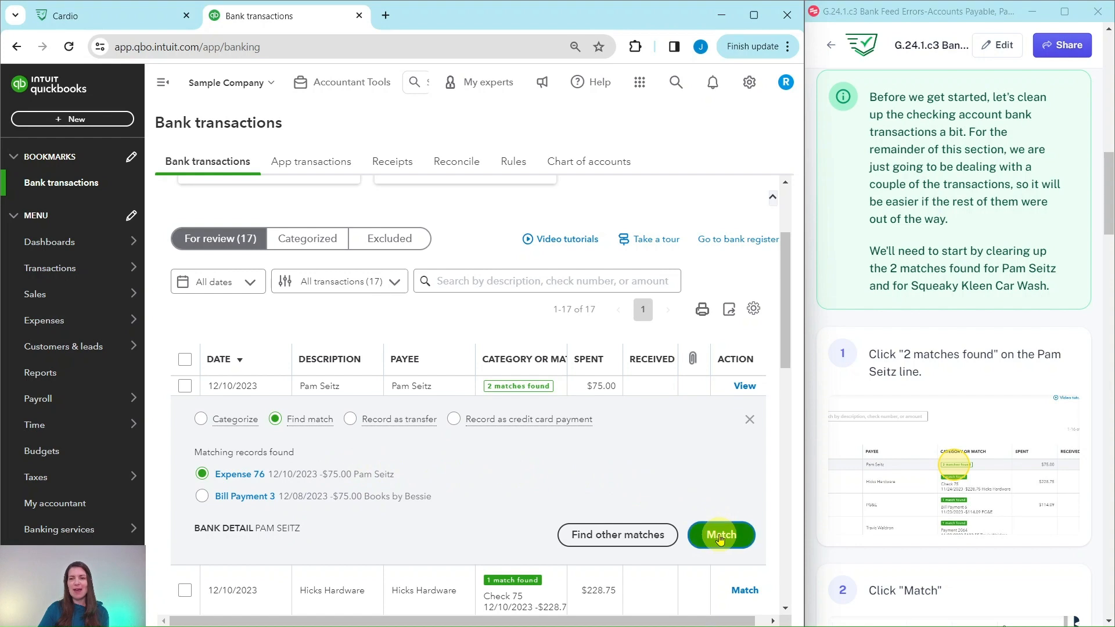
Step: Match the 12/08/2023 Squeaky Kleen Car Wash transaction of $19.99 to the Check Debit record of the same date
{"action": "scroll", "coordinate": [967, 452], "scroll_direction": "down", "scroll_amount": 2}
{"action": "scroll", "coordinate": [976, 450], "scroll_direction": "down", "scroll_amount": 10}
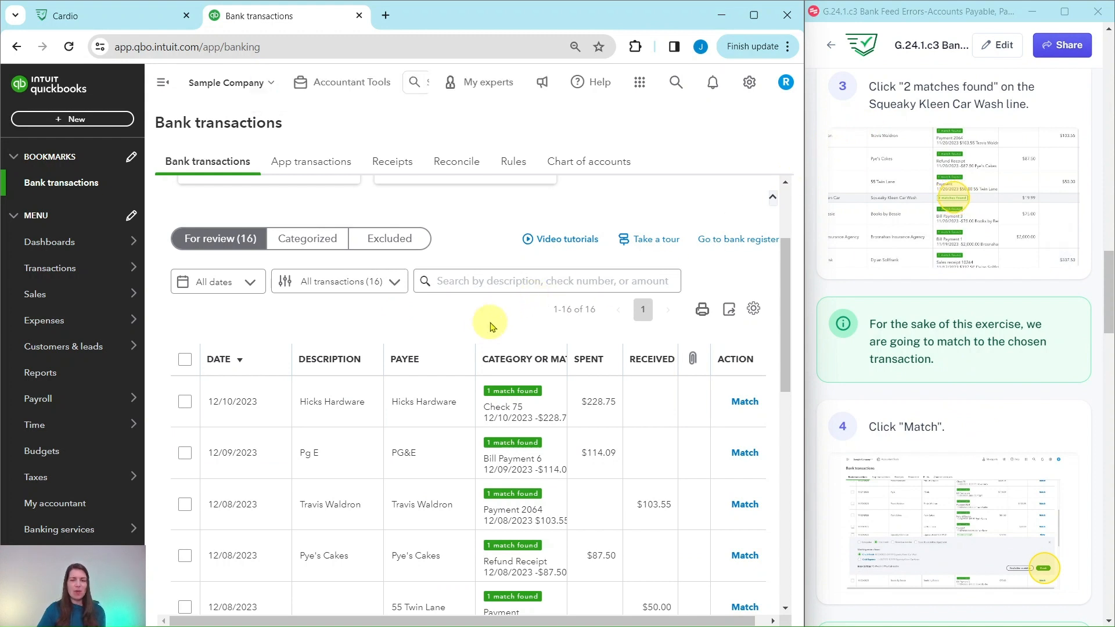
{"action": "scroll", "coordinate": [490, 325], "scroll_direction": "down", "scroll_amount": 5}
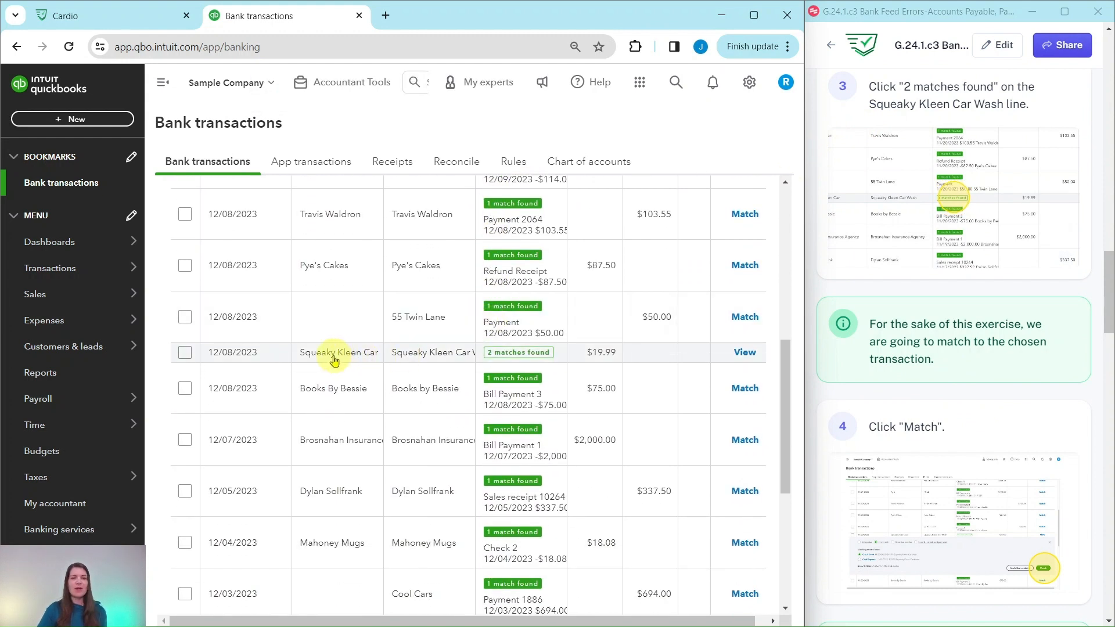
{"action": "left_click", "coordinate": [334, 360]}
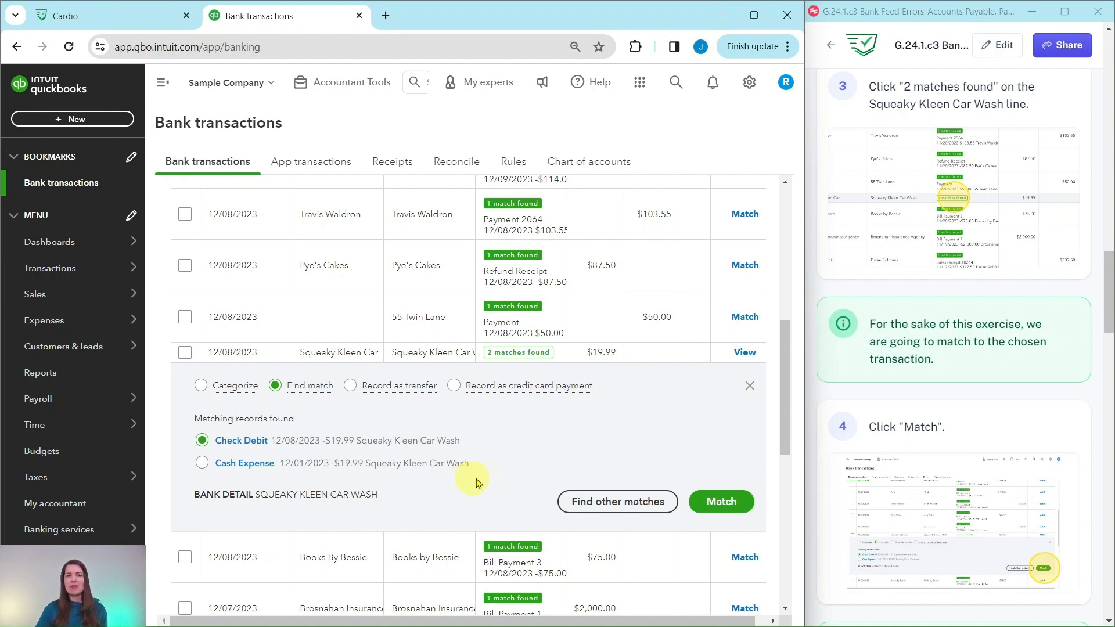
{"action": "left_click", "coordinate": [722, 503]}
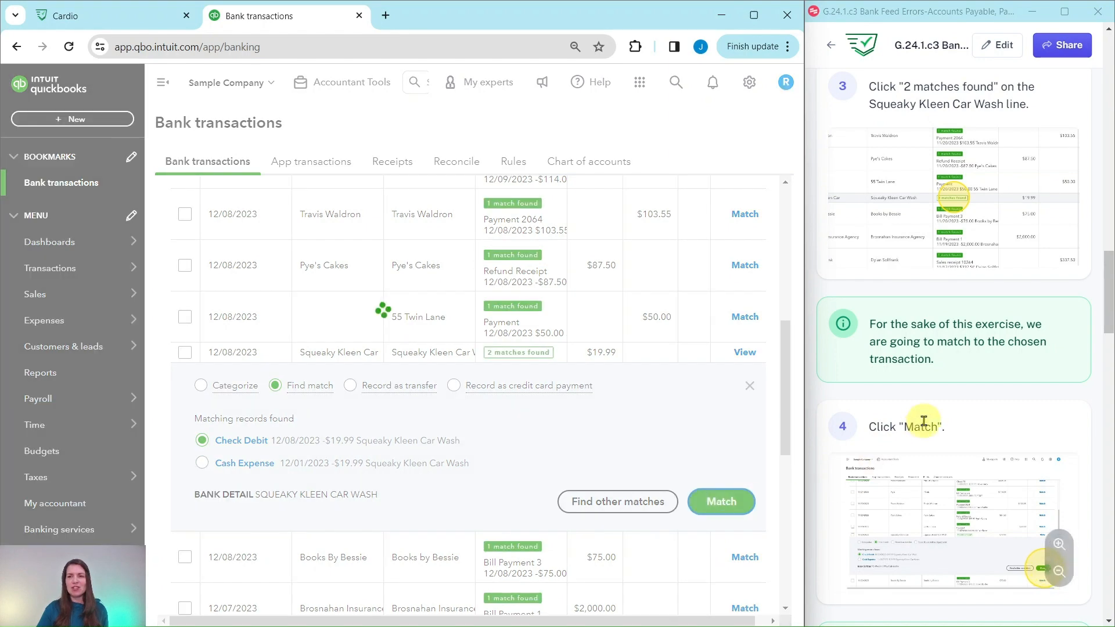
Step: Select all remaining transactions in the Checking account's For review list
{"action": "scroll", "coordinate": [937, 428], "scroll_direction": "down", "scroll_amount": 8}
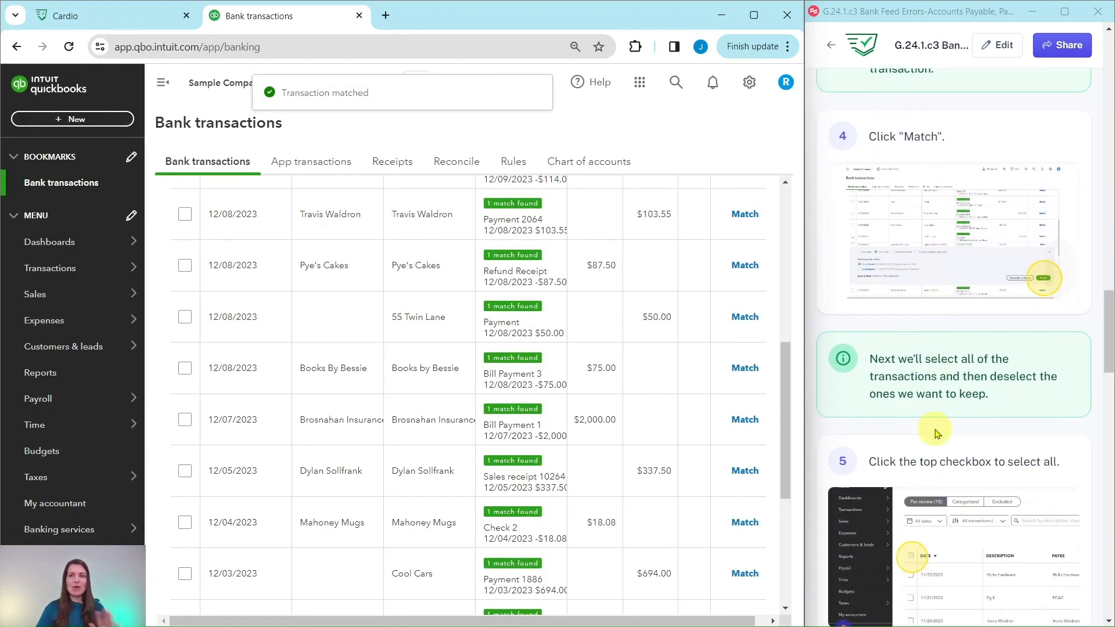
{"action": "scroll", "coordinate": [943, 434], "scroll_direction": "down", "scroll_amount": 2}
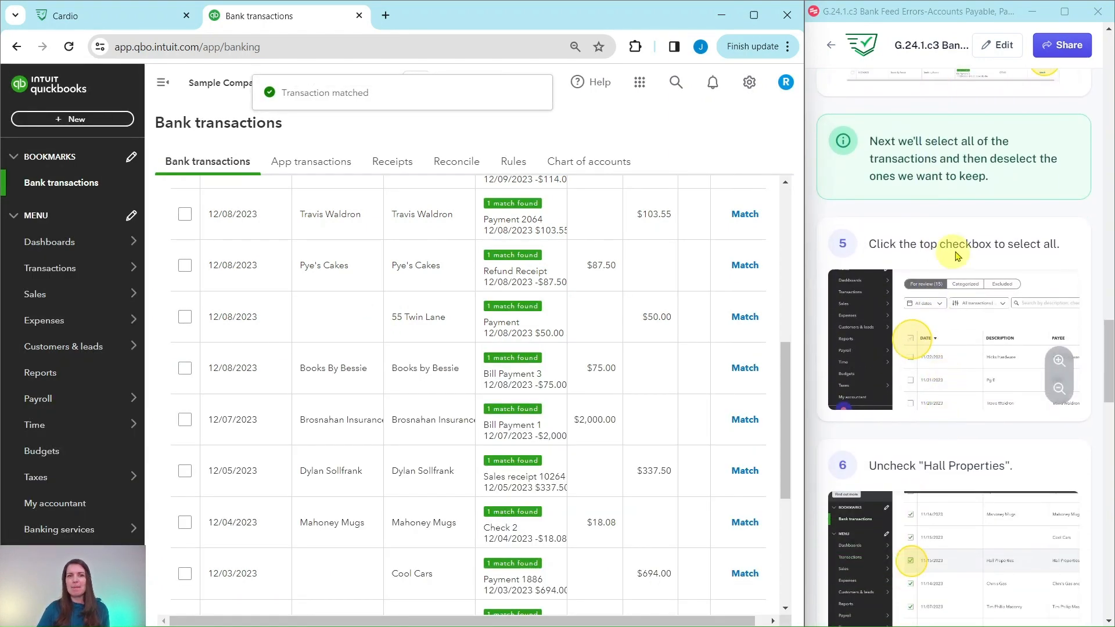
{"action": "scroll", "coordinate": [517, 274], "scroll_direction": "up", "scroll_amount": 8}
{"action": "scroll", "coordinate": [511, 278], "scroll_direction": "down", "scroll_amount": 12}
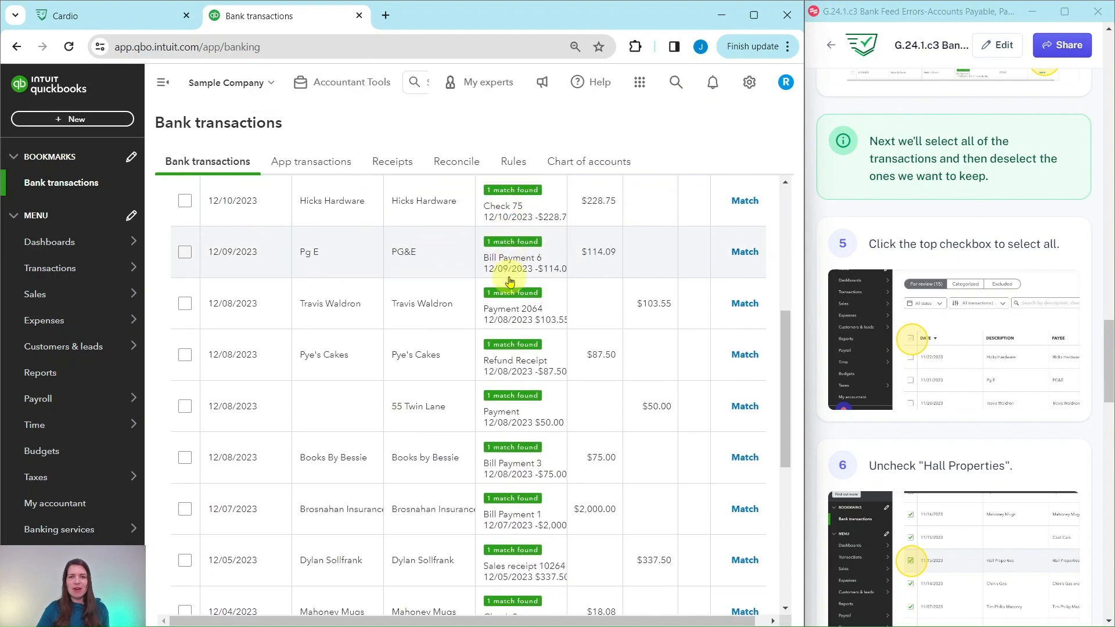
{"action": "scroll", "coordinate": [516, 377], "scroll_direction": "down", "scroll_amount": 1}
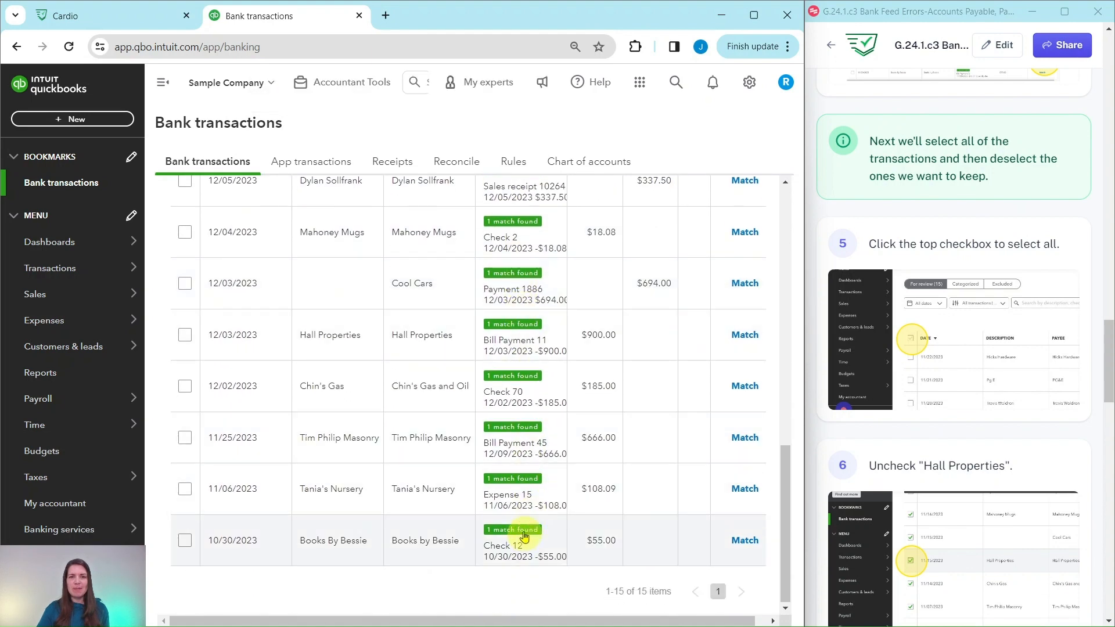
{"action": "scroll", "coordinate": [521, 274], "scroll_direction": "up", "scroll_amount": 1}
{"action": "scroll", "coordinate": [521, 274], "scroll_direction": "up", "scroll_amount": 5}
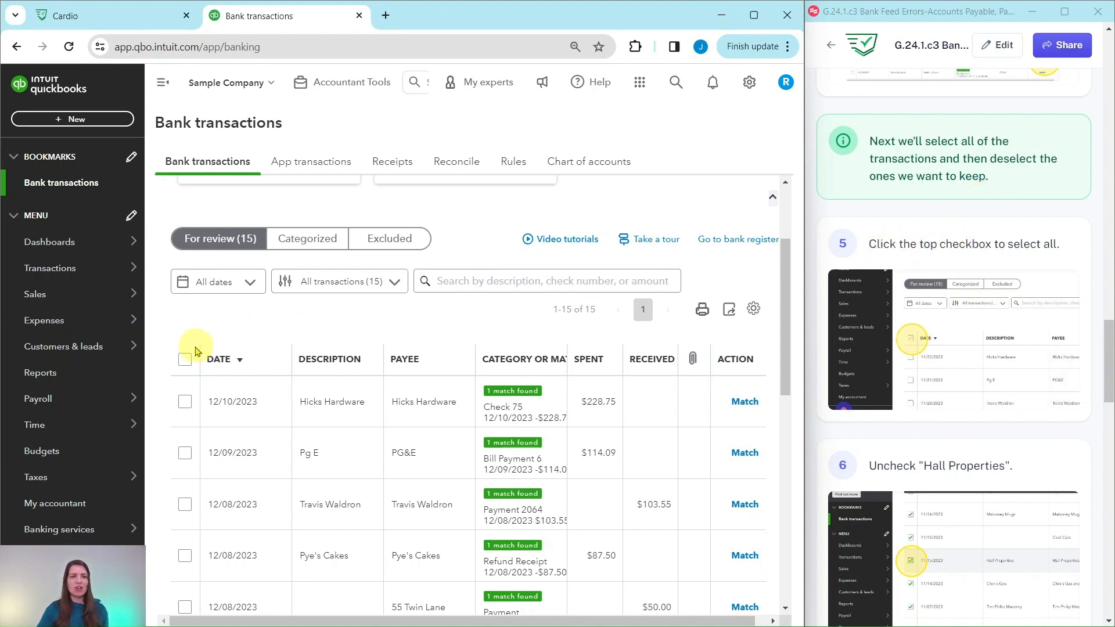
{"action": "left_click", "coordinate": [187, 364]}
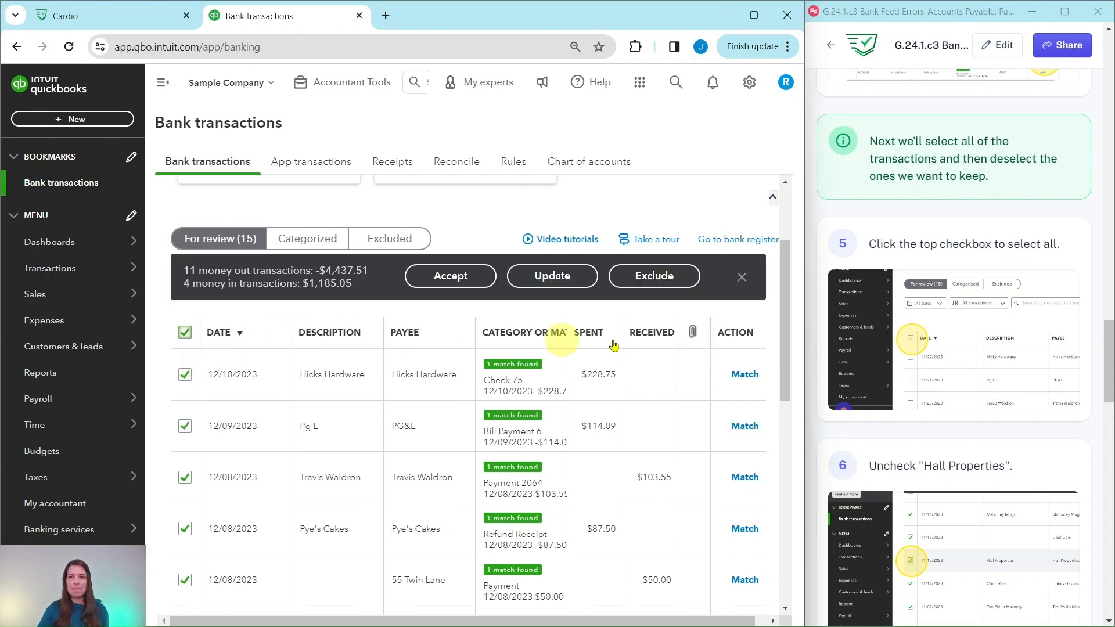
Step: Deselect the Hall Properties, Tim Philip Masonry and Cool Cars transactions, leaving all other transactions selected
{"action": "scroll", "coordinate": [981, 333], "scroll_direction": "down", "scroll_amount": 3}
{"action": "scroll", "coordinate": [982, 333], "scroll_direction": "down", "scroll_amount": 2}
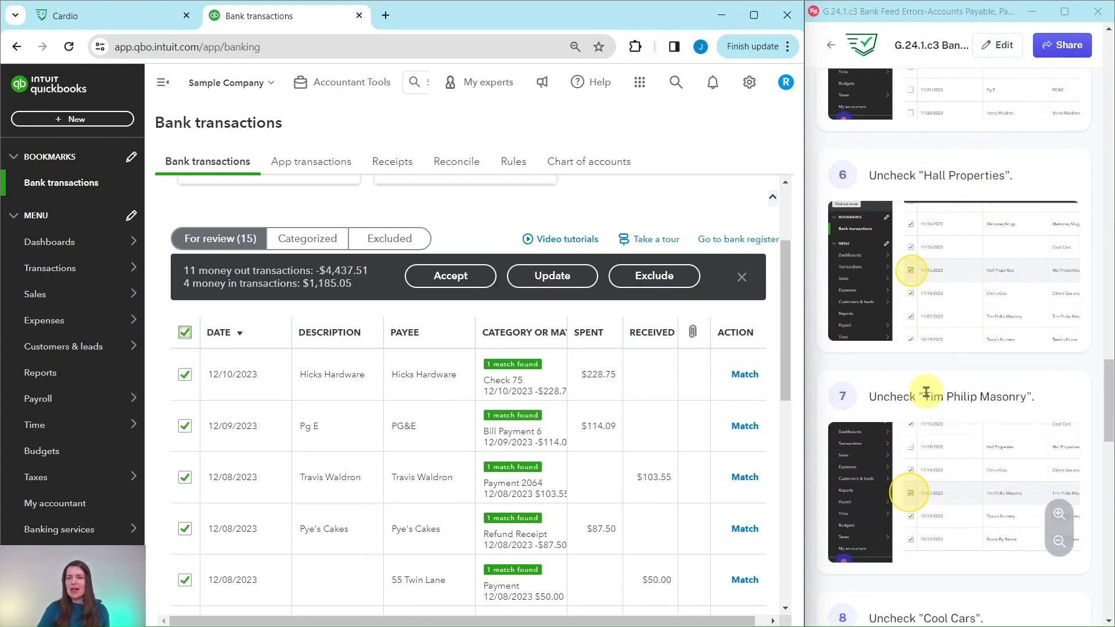
{"action": "scroll", "coordinate": [997, 395], "scroll_direction": "down", "scroll_amount": 2}
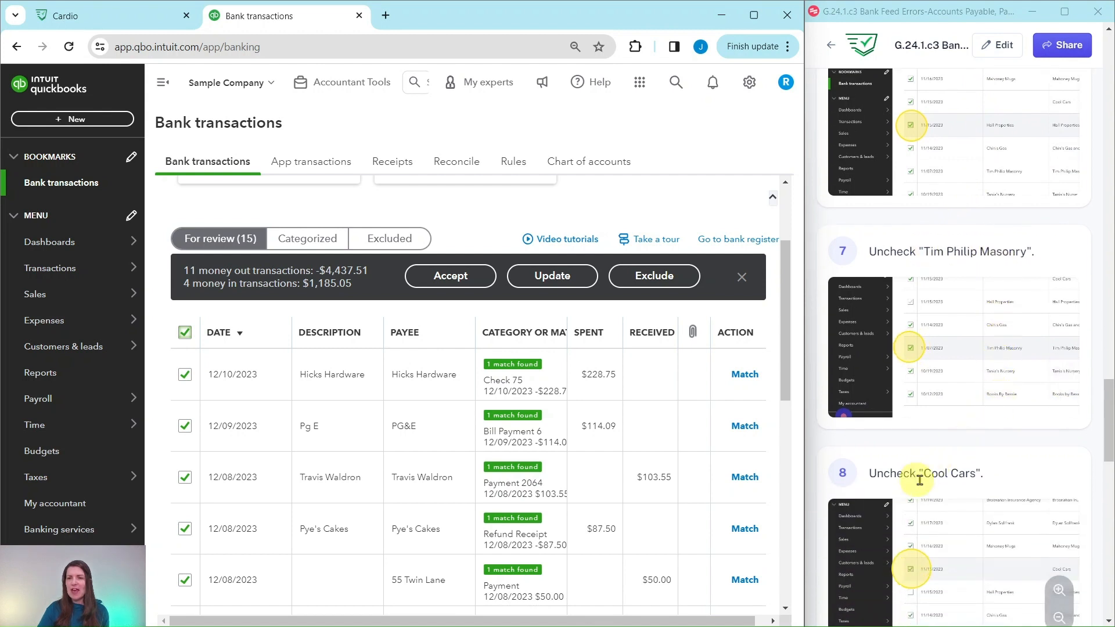
{"action": "scroll", "coordinate": [987, 430], "scroll_direction": "up", "scroll_amount": 1}
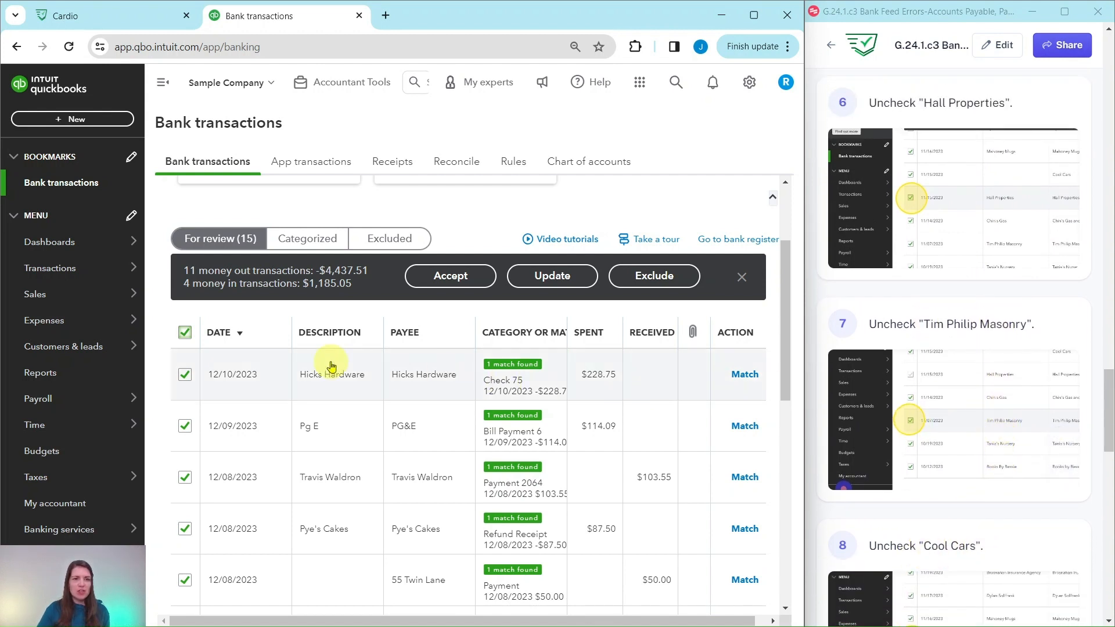
{"action": "scroll", "coordinate": [323, 365], "scroll_direction": "down", "scroll_amount": 5}
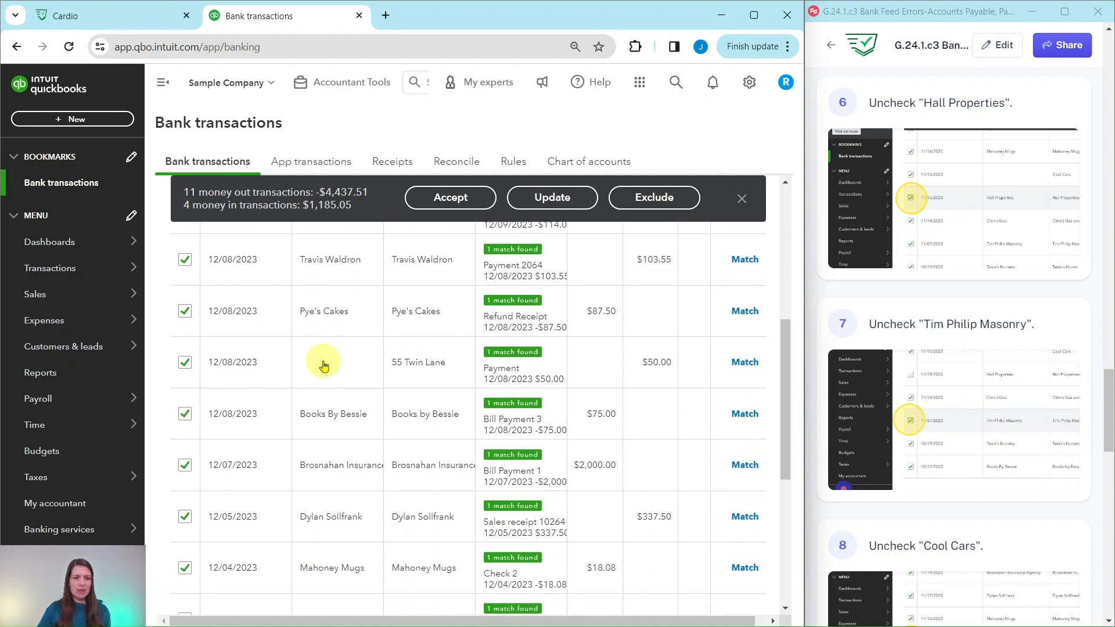
{"action": "scroll", "coordinate": [324, 365], "scroll_direction": "down", "scroll_amount": 3}
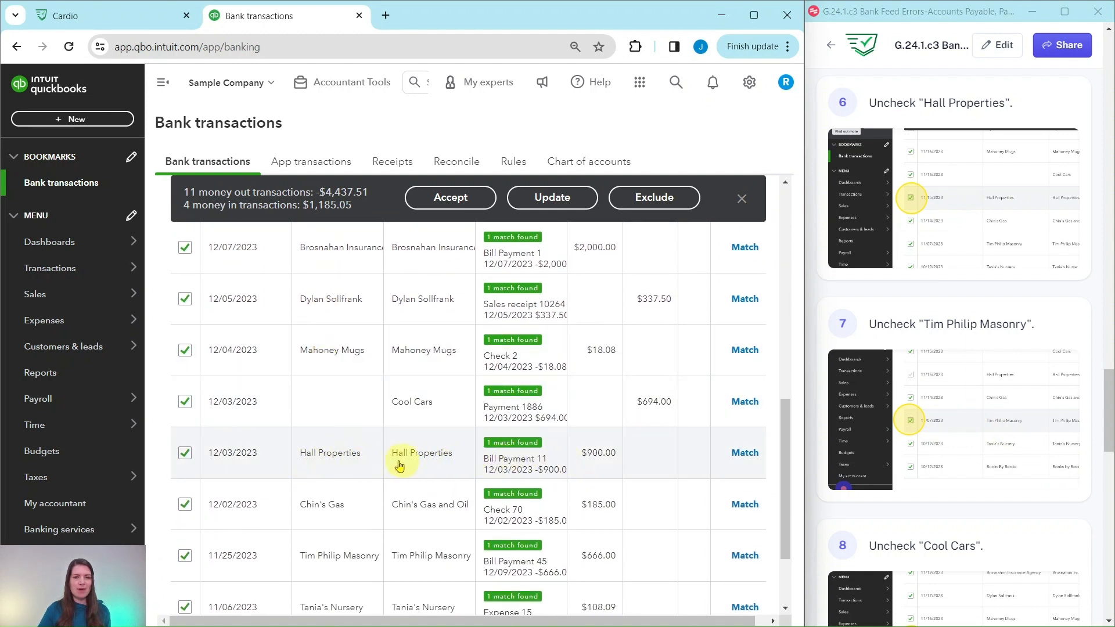
{"action": "left_click", "coordinate": [185, 454]}
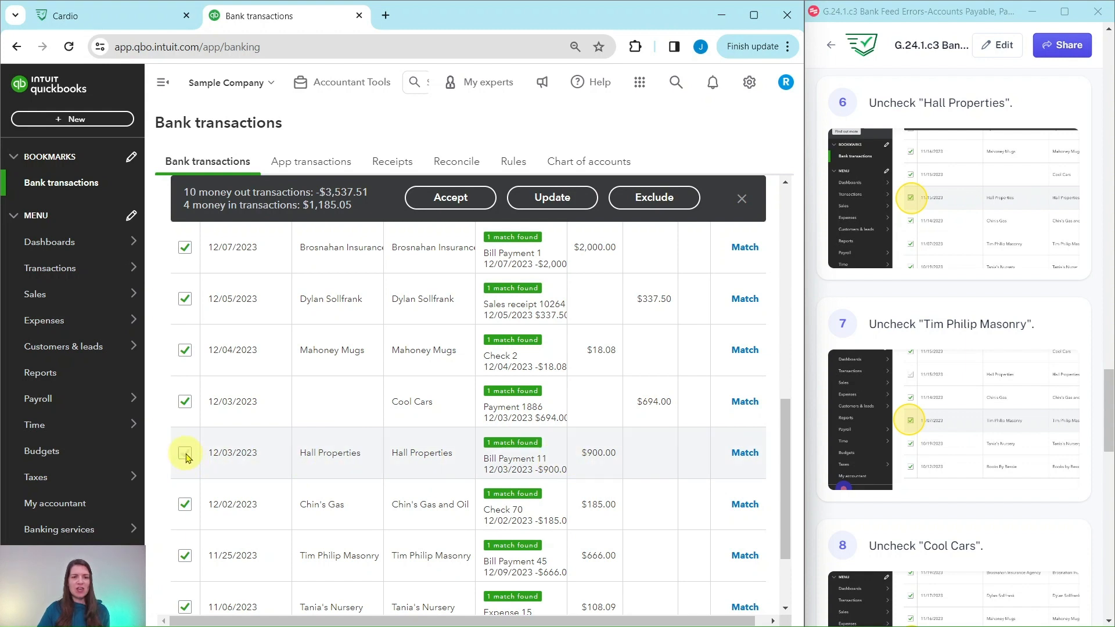
{"action": "scroll", "coordinate": [253, 456], "scroll_direction": "down", "scroll_amount": 2}
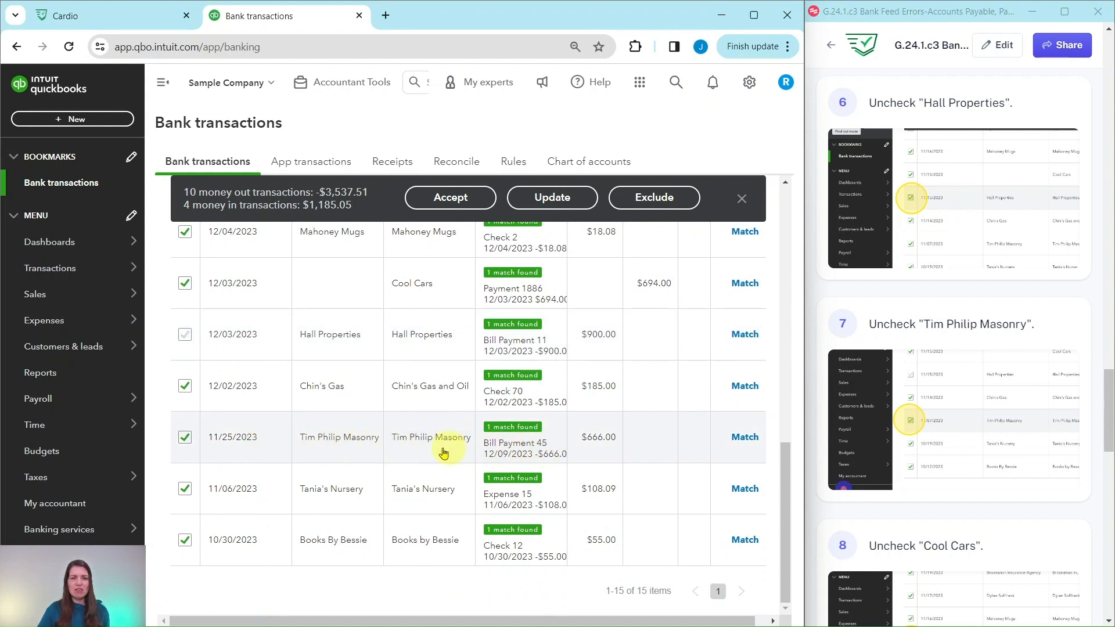
{"action": "left_click", "coordinate": [185, 442]}
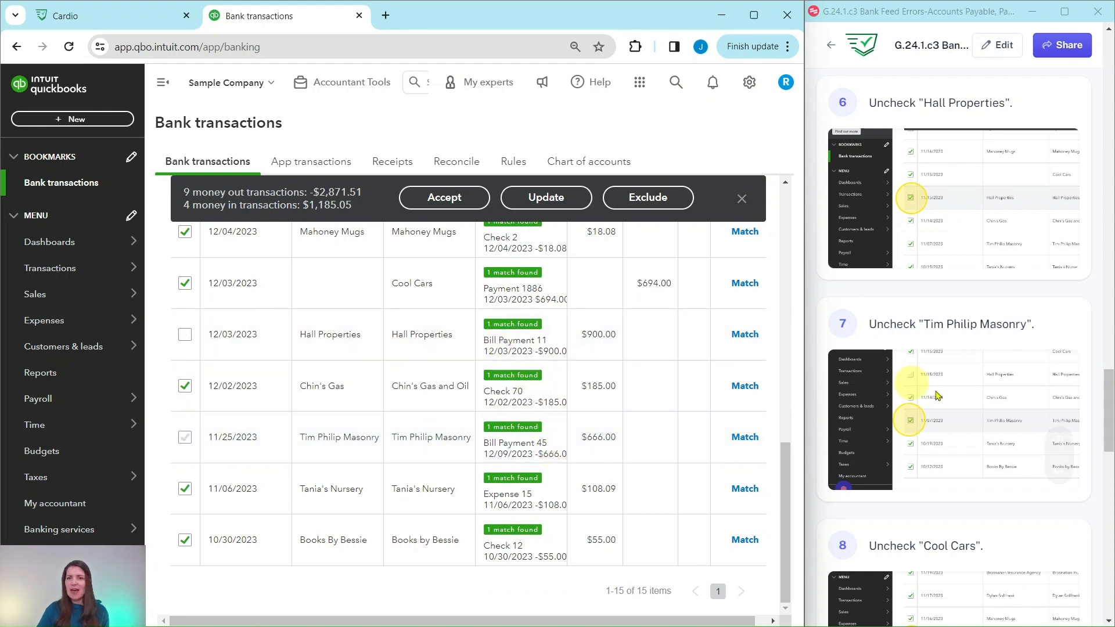
{"action": "scroll", "coordinate": [936, 395], "scroll_direction": "down", "scroll_amount": 4}
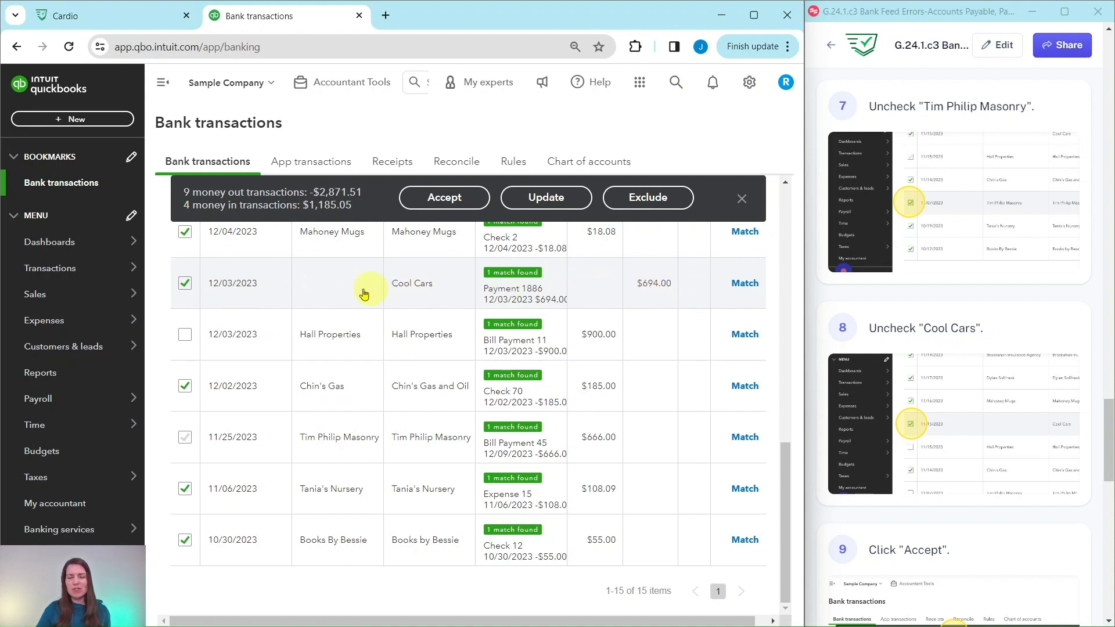
{"action": "left_click", "coordinate": [185, 287]}
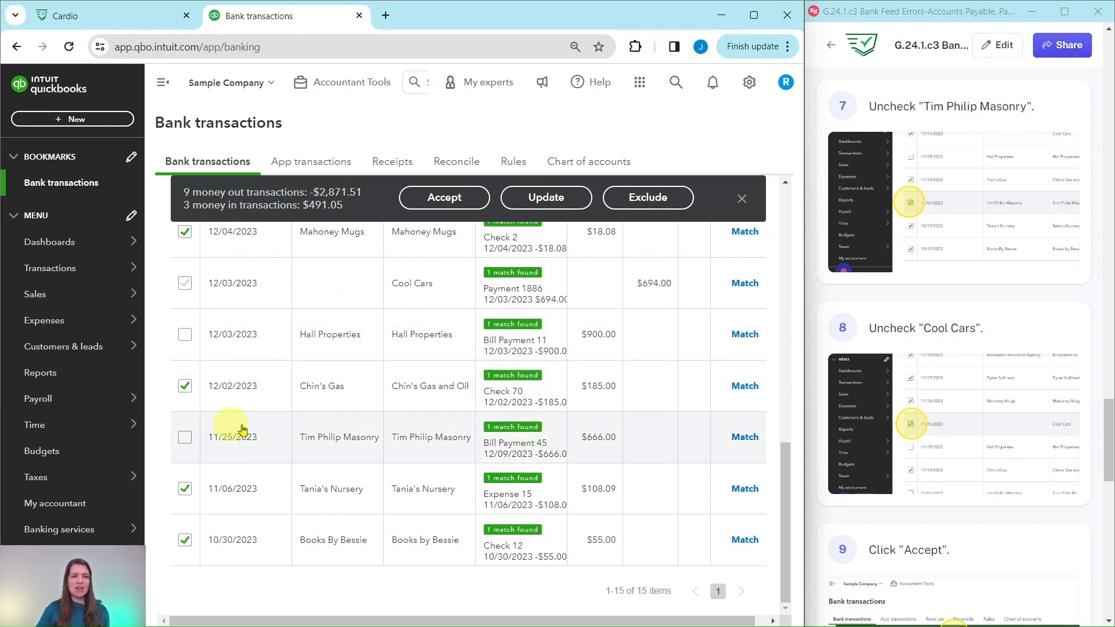
Step: Accept the matches for all selected transactions in the Checking account's For review list
{"action": "scroll", "coordinate": [487, 440], "scroll_direction": "up", "scroll_amount": 12}
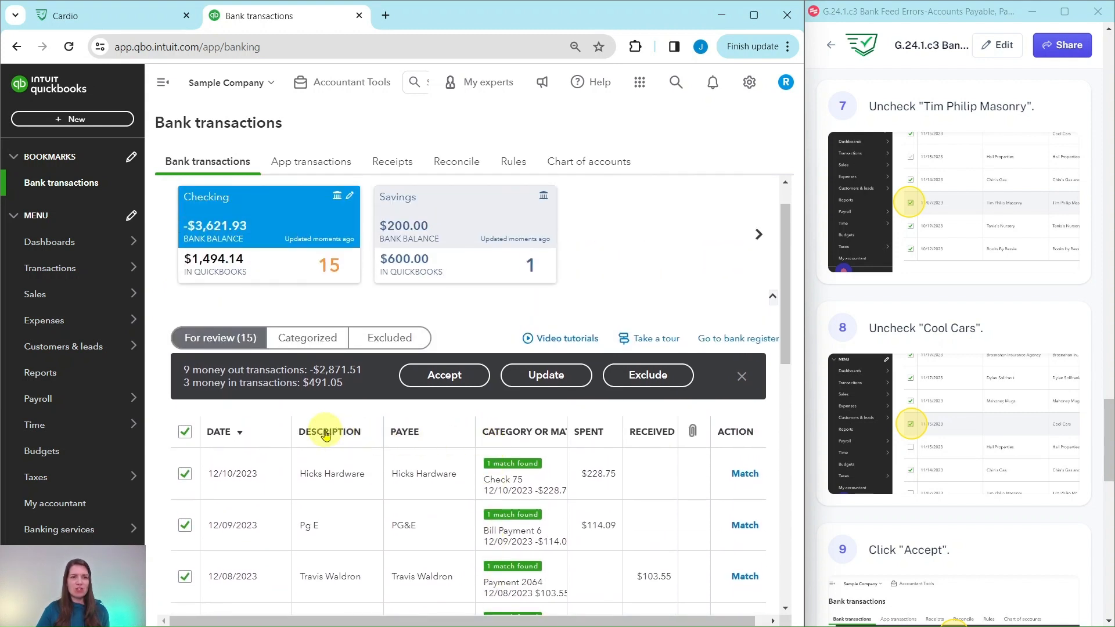
{"action": "scroll", "coordinate": [986, 423], "scroll_direction": "down", "scroll_amount": 6}
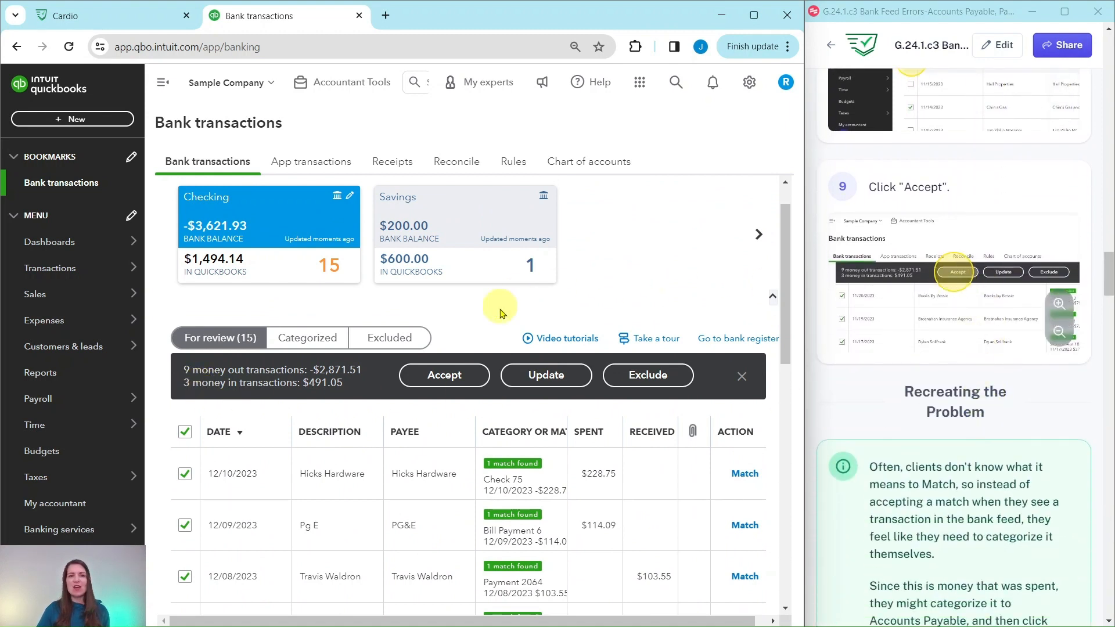
{"action": "left_click", "coordinate": [466, 375]}
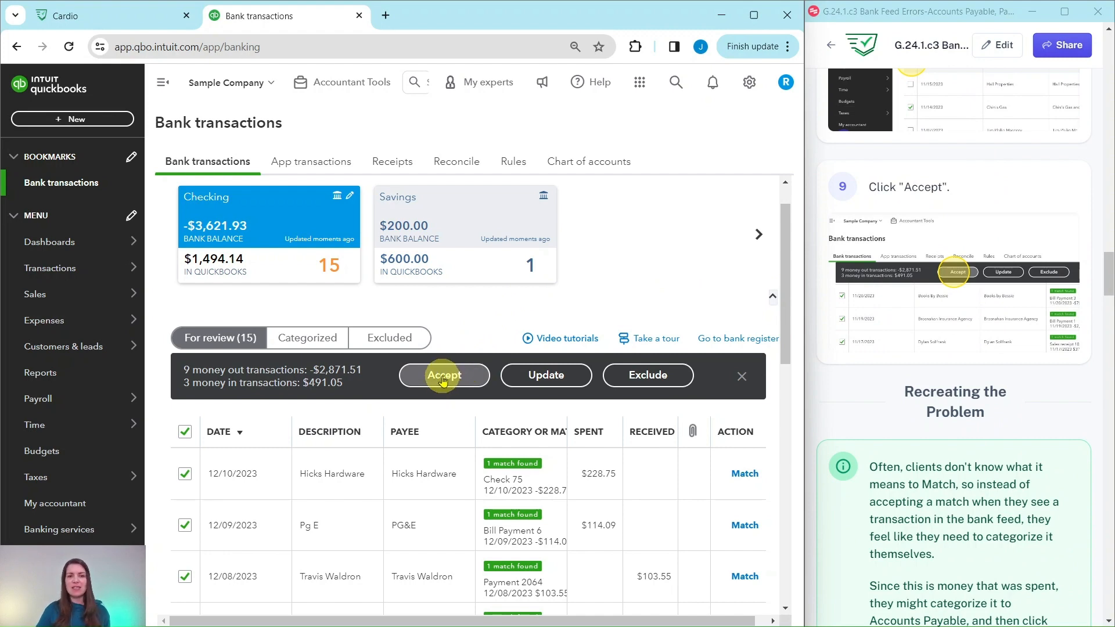
{"action": "left_click", "coordinate": [444, 379]}
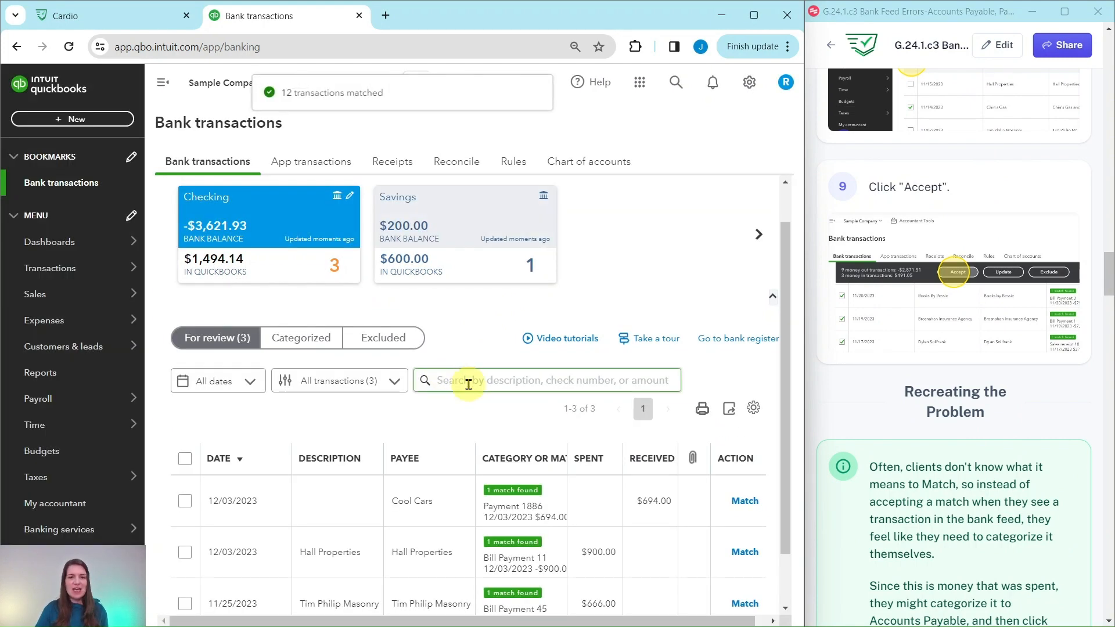
{"action": "scroll", "coordinate": [468, 384], "scroll_direction": "down", "scroll_amount": 1}
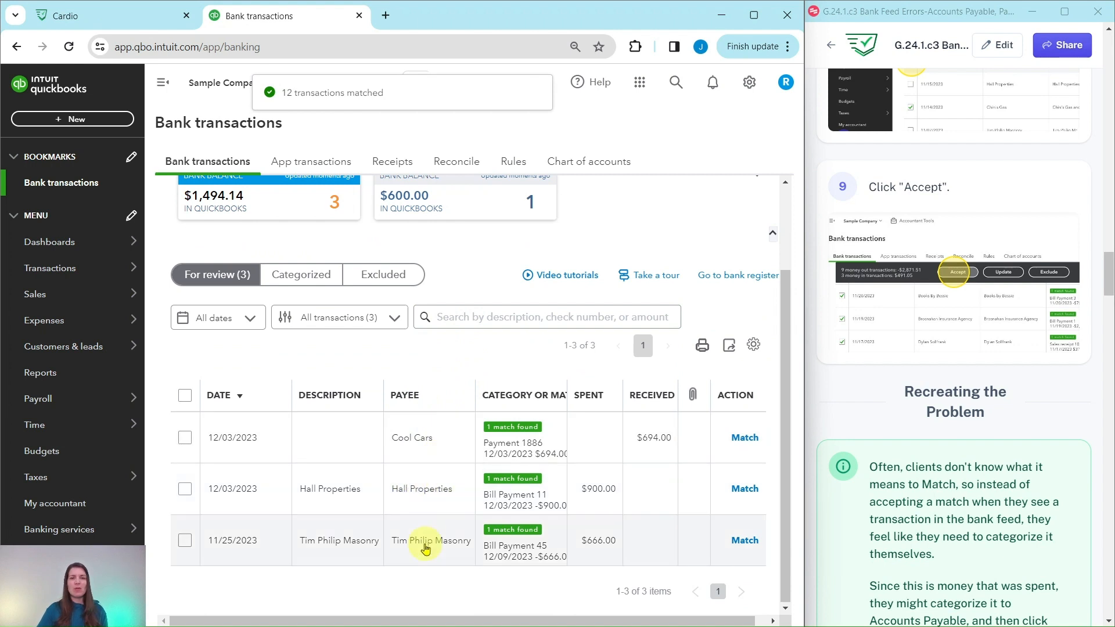
Step: Expand the 12/03/2023 Hall Properties transaction of $900.00 and change its handling from Find match to Categorize
{"action": "scroll", "coordinate": [989, 526], "scroll_direction": "down", "scroll_amount": 5}
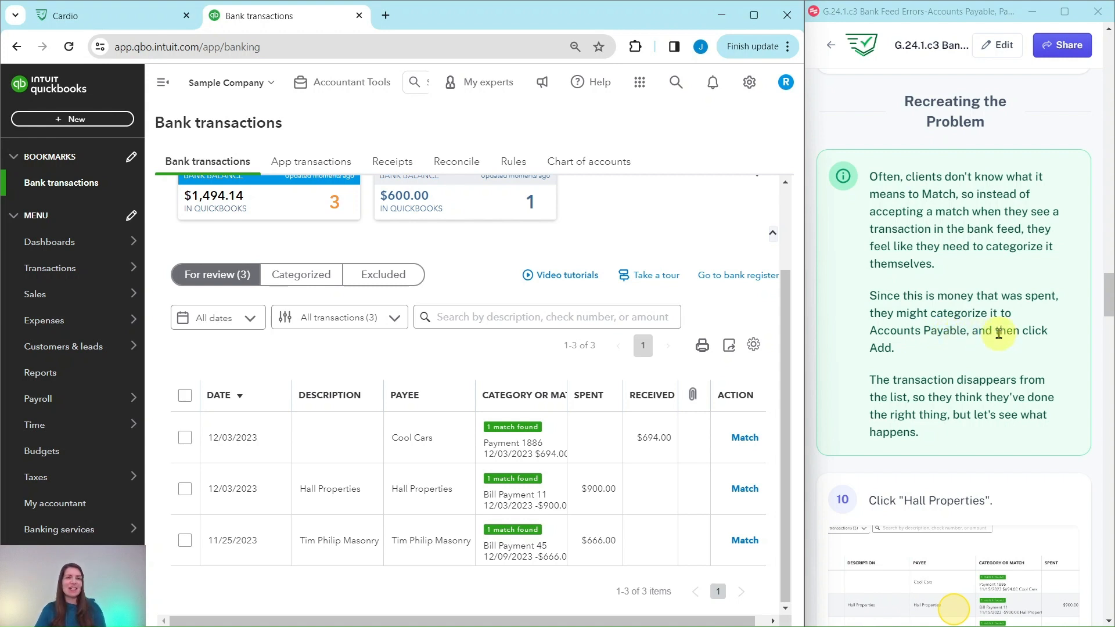
{"action": "scroll", "coordinate": [998, 332], "scroll_direction": "down", "scroll_amount": 3}
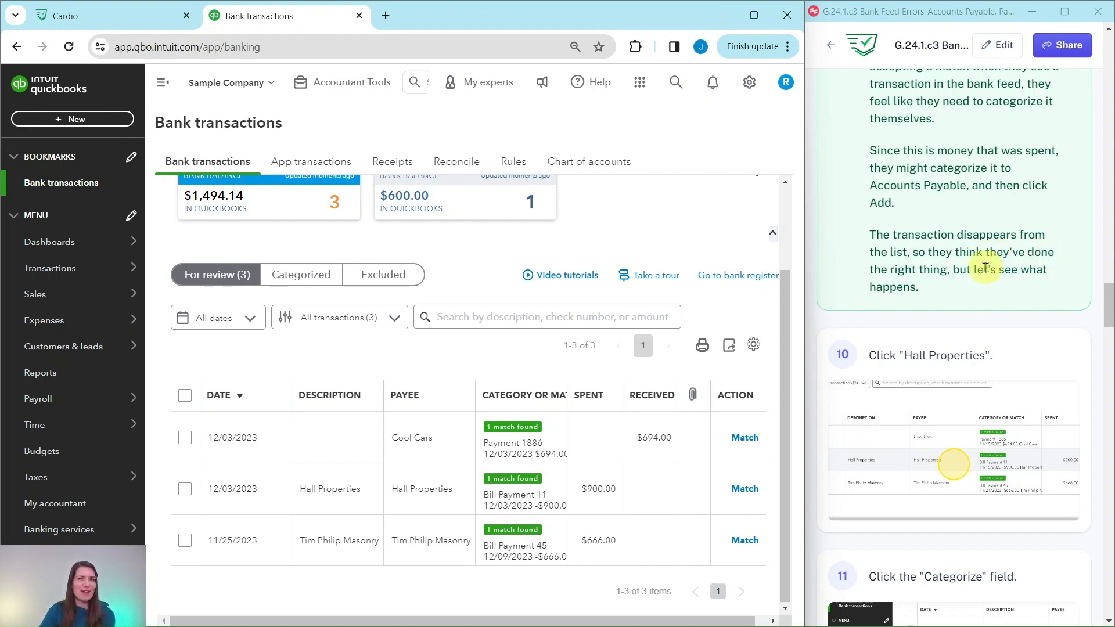
{"action": "scroll", "coordinate": [1022, 271], "scroll_direction": "down", "scroll_amount": 3}
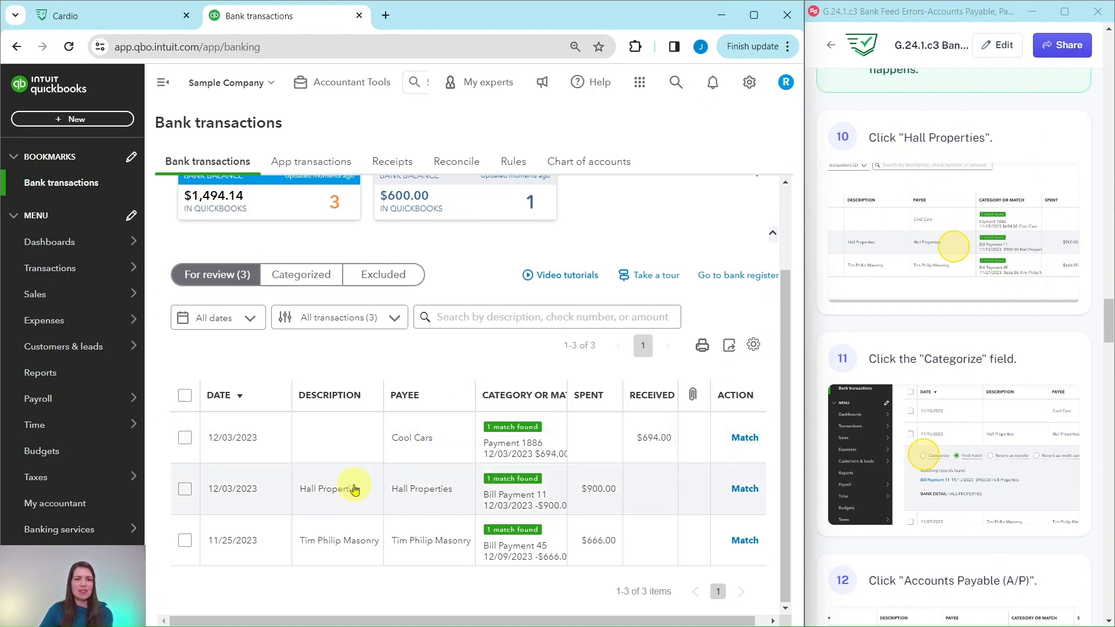
{"action": "left_click", "coordinate": [333, 497]}
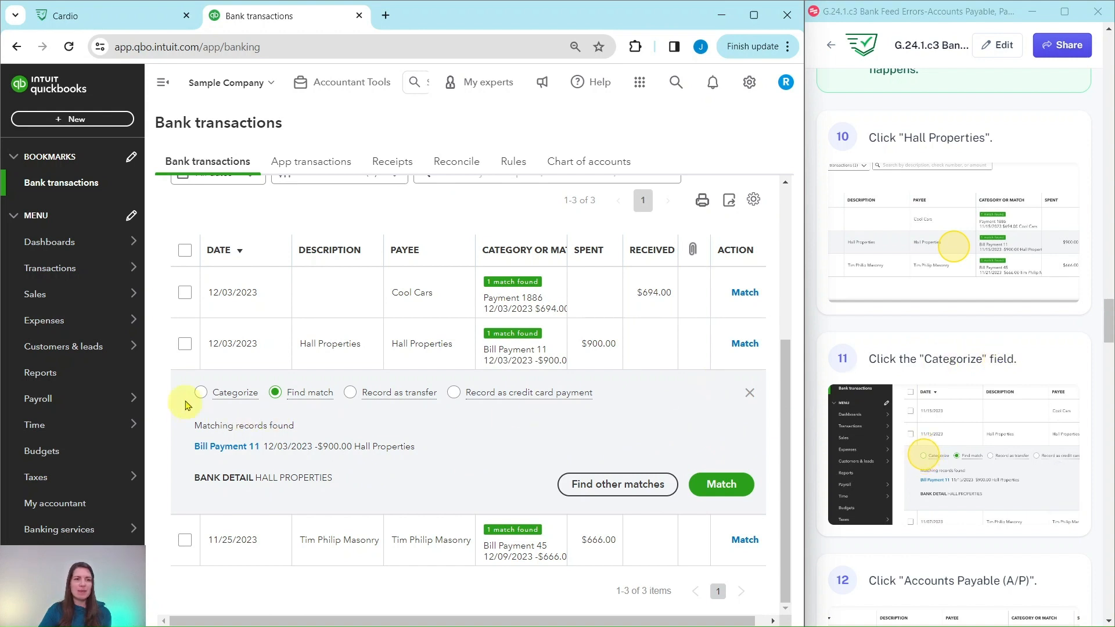
{"action": "left_click", "coordinate": [202, 393]}
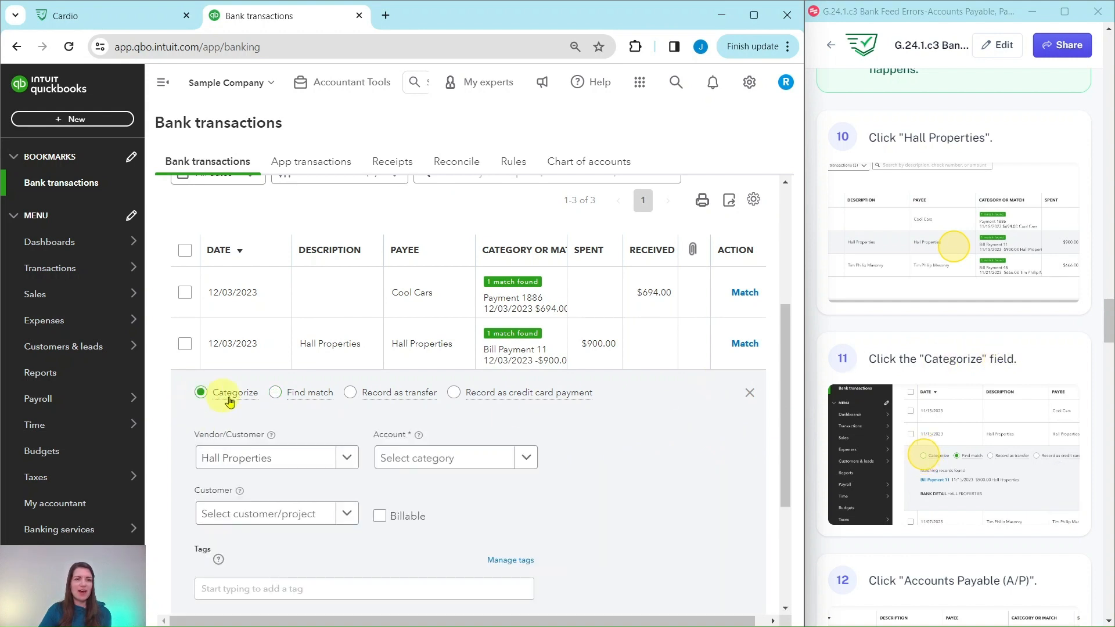
{"action": "scroll", "coordinate": [620, 488], "scroll_direction": "down", "scroll_amount": 1}
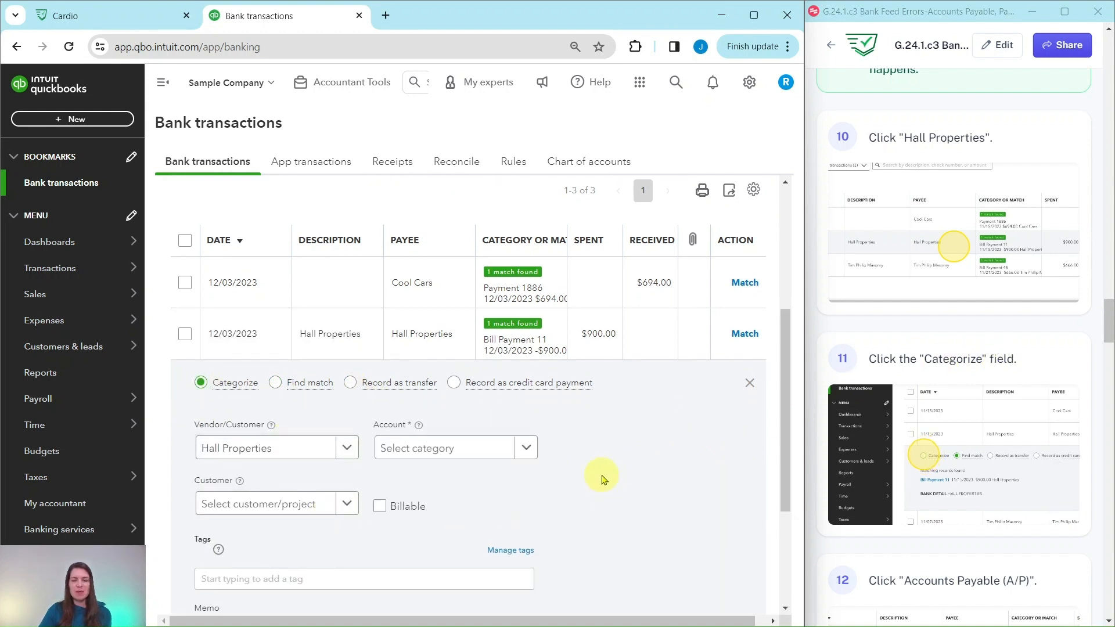
Step: Assign the Hall Properties transaction to the Accounts Payable (A/P) account and add it to the books
{"action": "scroll", "coordinate": [925, 480], "scroll_direction": "down", "scroll_amount": 5}
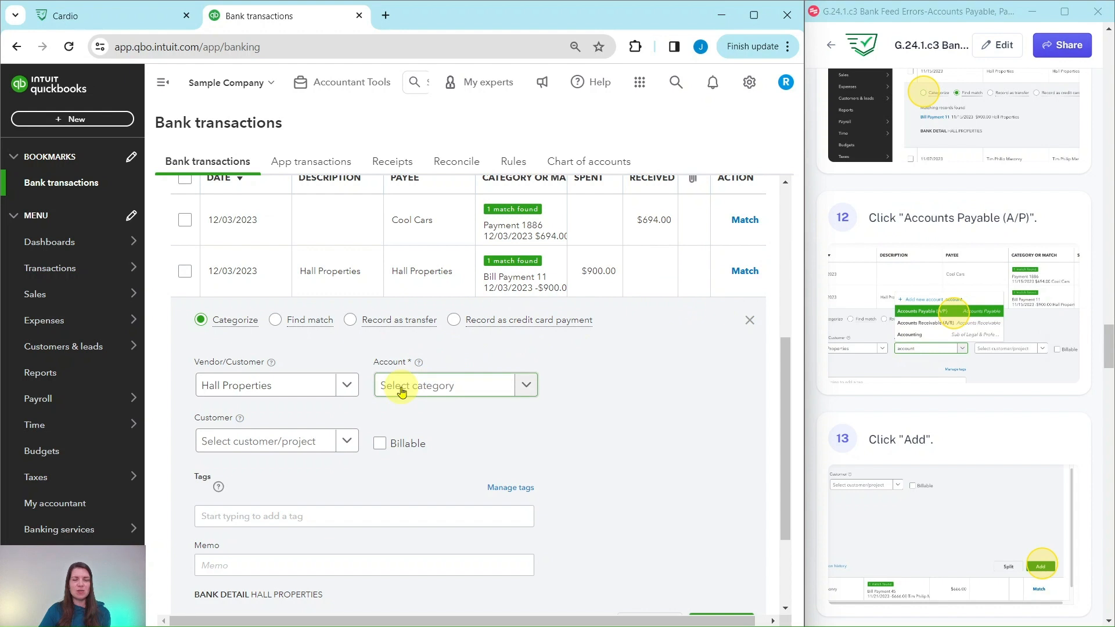
{"action": "left_click", "coordinate": [530, 388]}
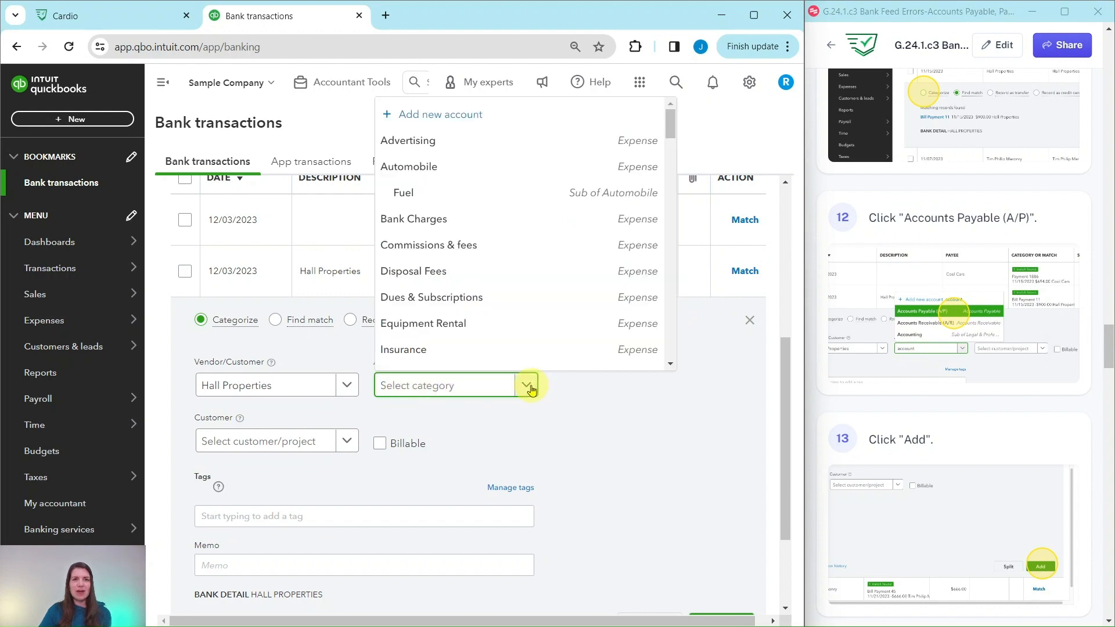
{"action": "scroll", "coordinate": [473, 299], "scroll_direction": "down", "scroll_amount": 6}
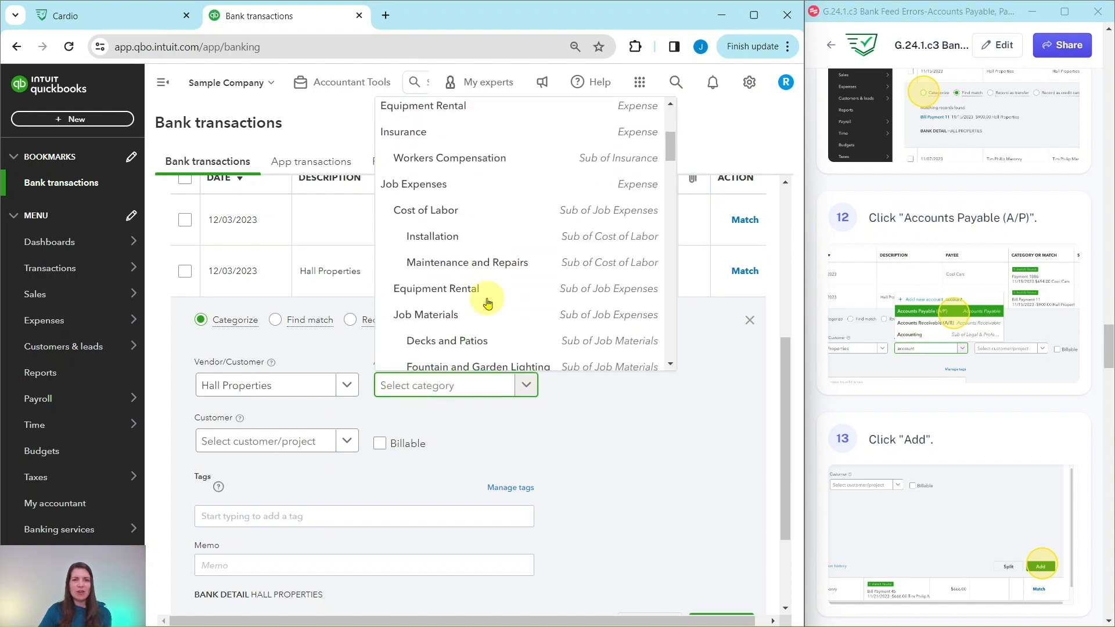
{"action": "left_click", "coordinate": [433, 391]}
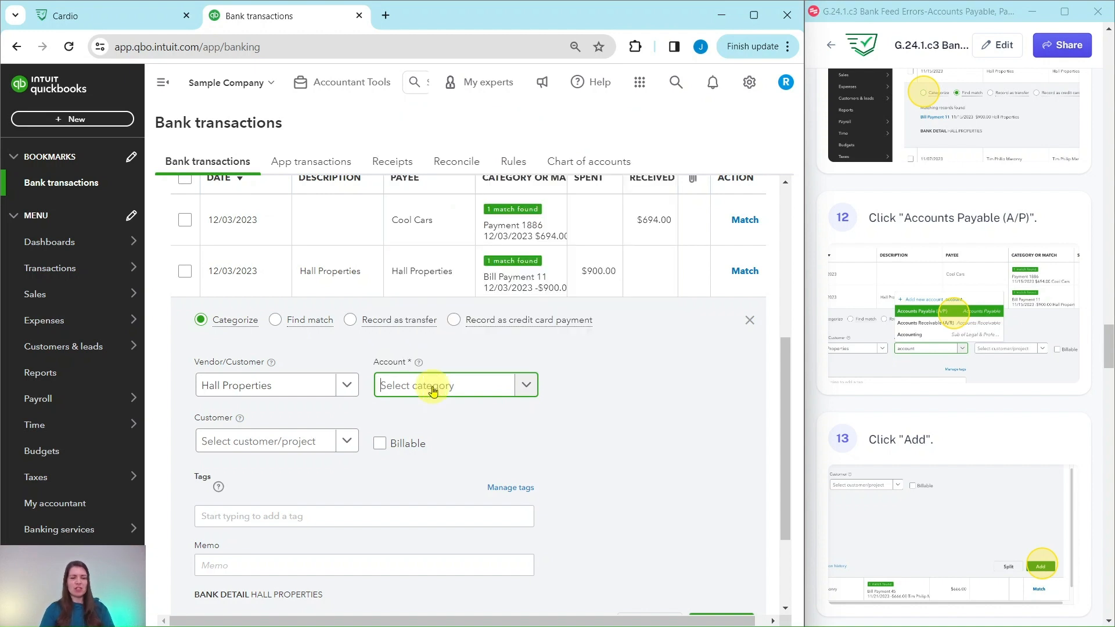
{"action": "type", "text": "acc"}
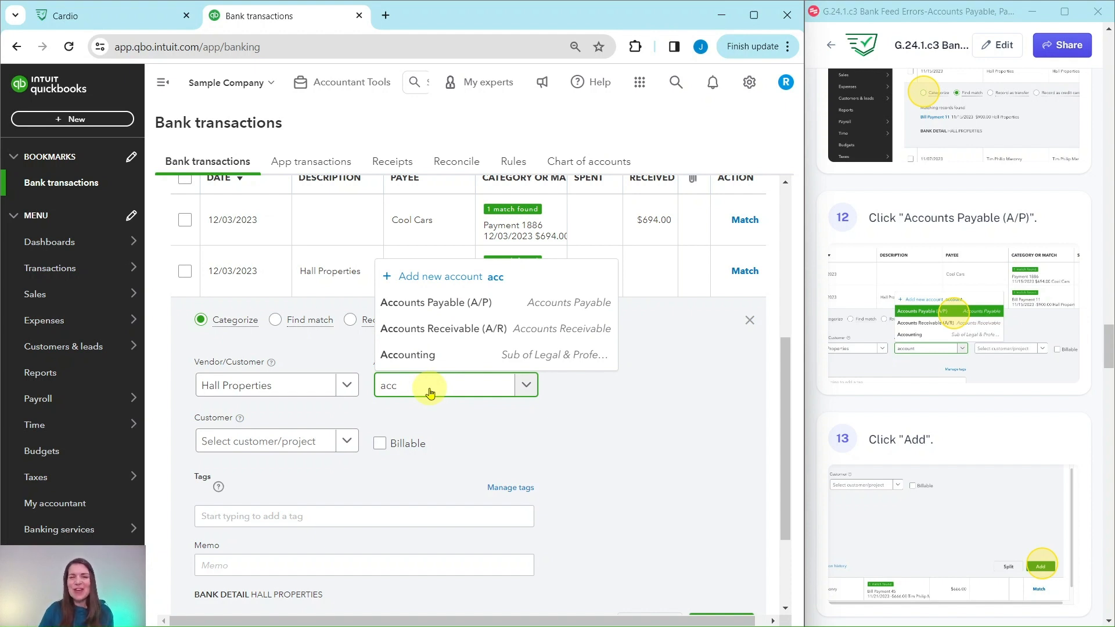
{"action": "left_click", "coordinate": [447, 303]}
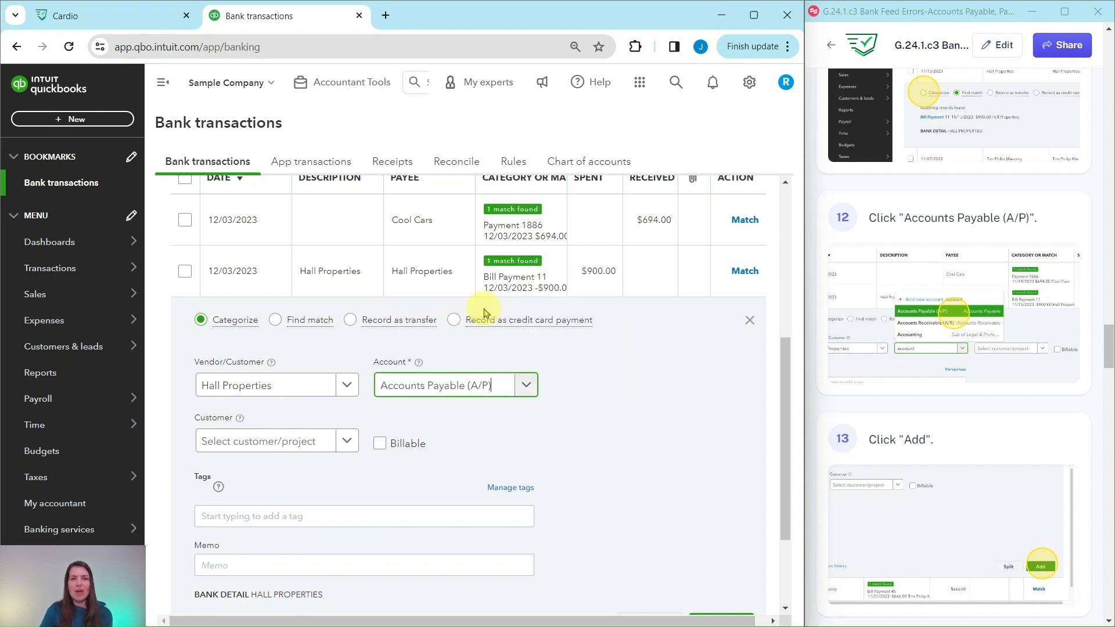
{"action": "scroll", "coordinate": [668, 382], "scroll_direction": "down", "scroll_amount": 2}
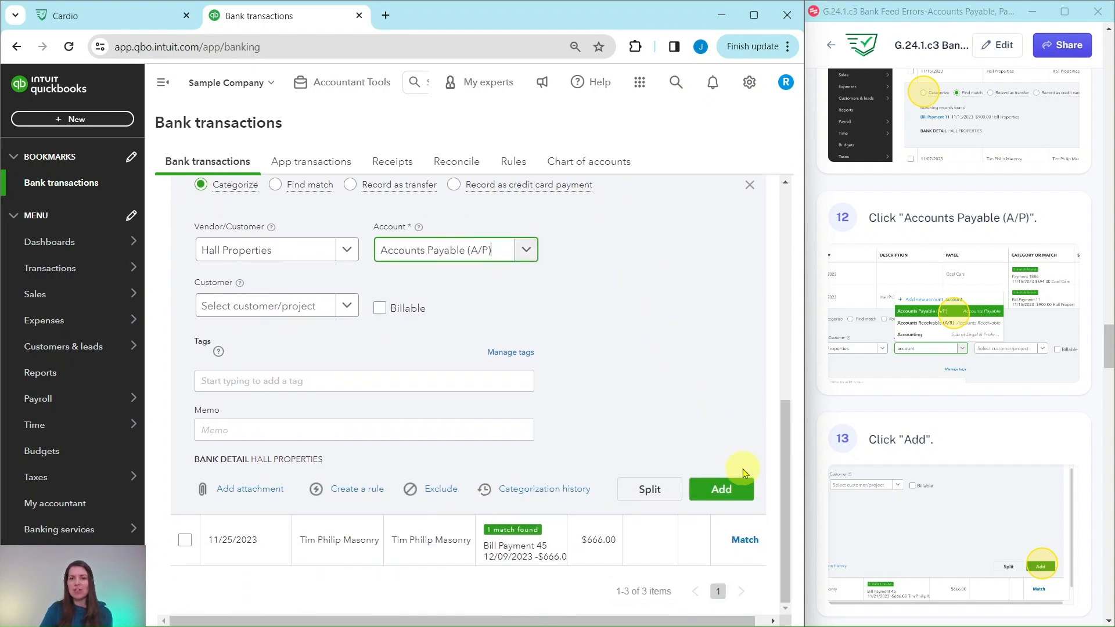
{"action": "left_click", "coordinate": [722, 488]}
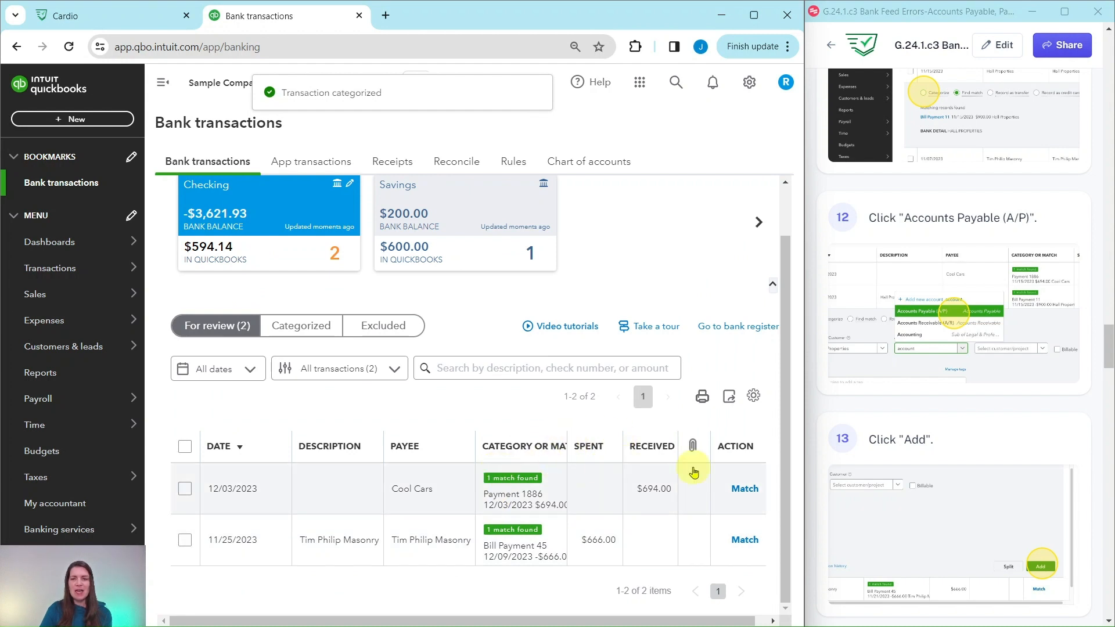
Step: Expand the 11/25/2023 Tim Philip Masonry transaction of $666.00 and change its handling from Find match to Categorize
{"action": "scroll", "coordinate": [916, 465], "scroll_direction": "down", "scroll_amount": 10}
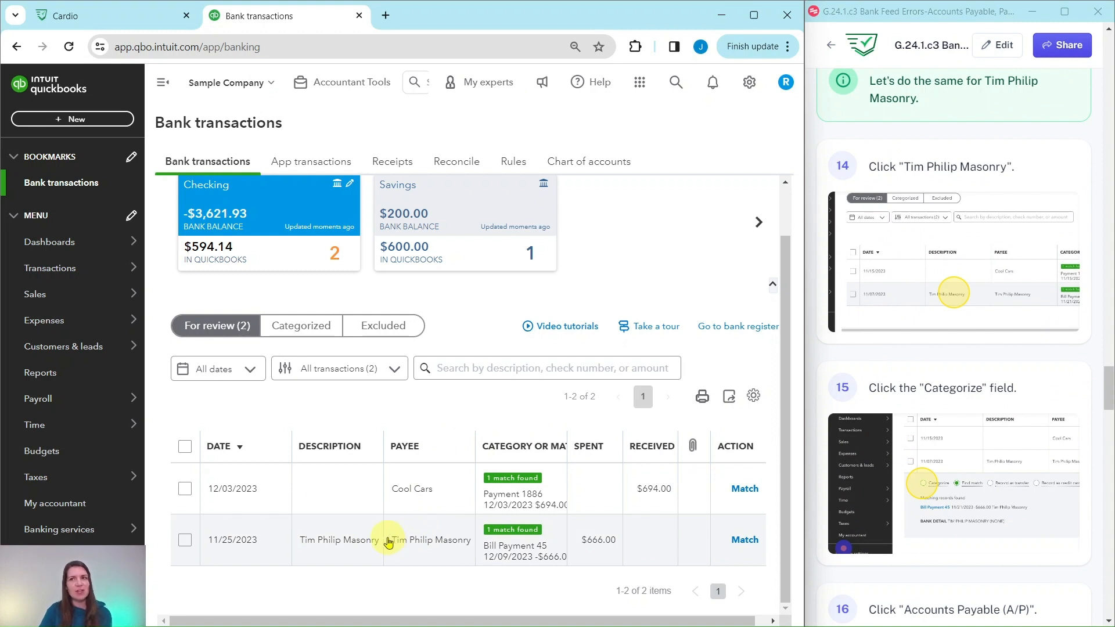
{"action": "left_click", "coordinate": [352, 546]}
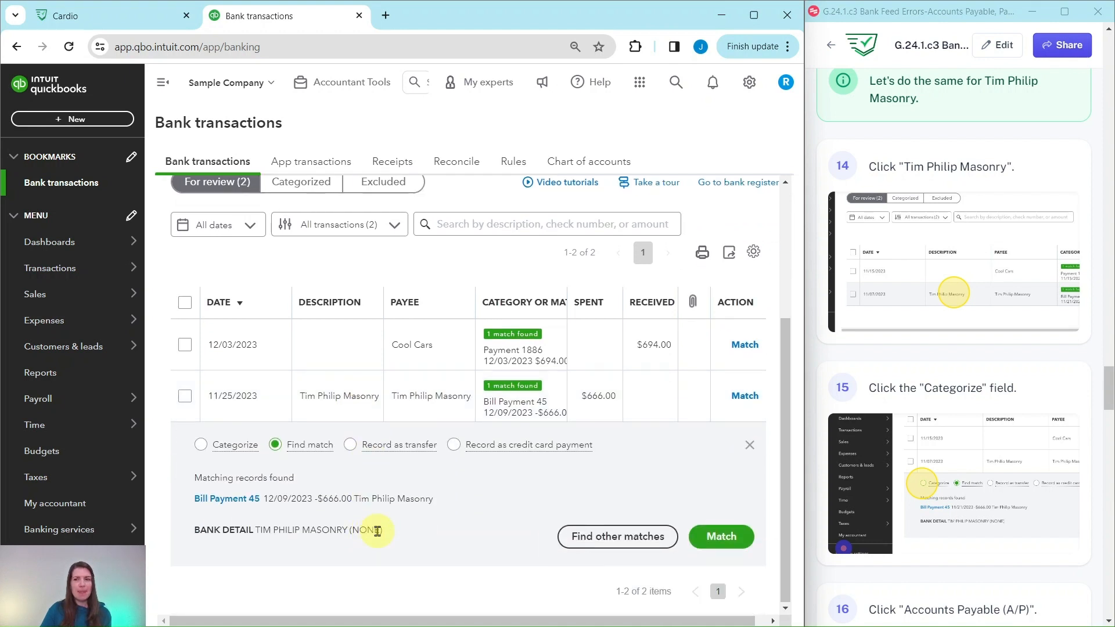
{"action": "left_click", "coordinate": [201, 447]}
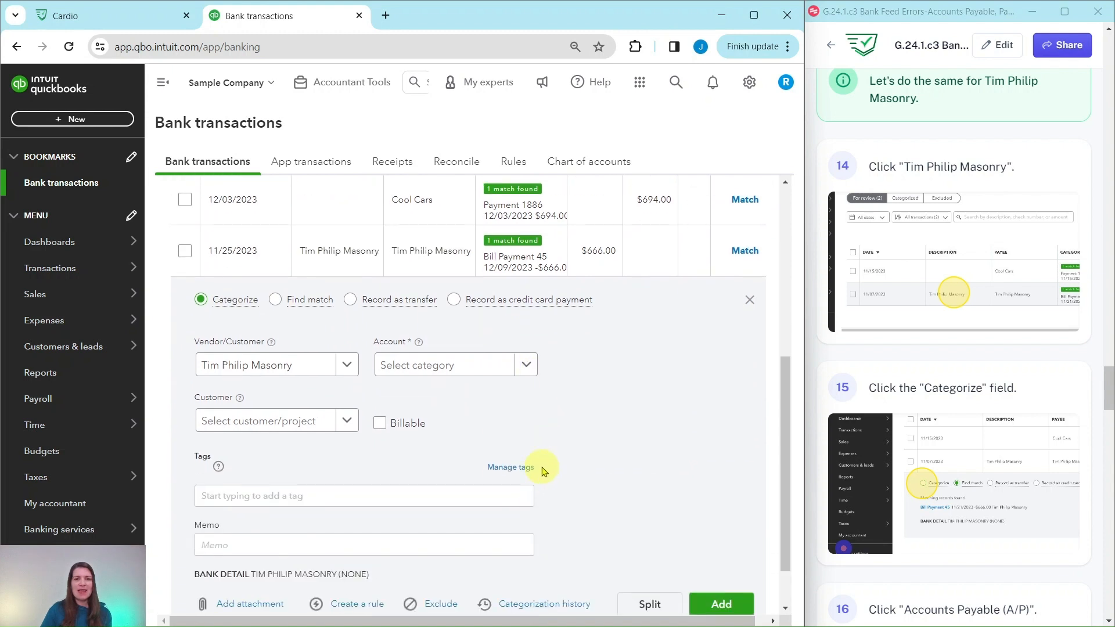
Step: Assign the Tim Philip Masonry transaction to the Accounts Payable (A/P) account and add it to the books
{"action": "scroll", "coordinate": [1013, 493], "scroll_direction": "down", "scroll_amount": 6}
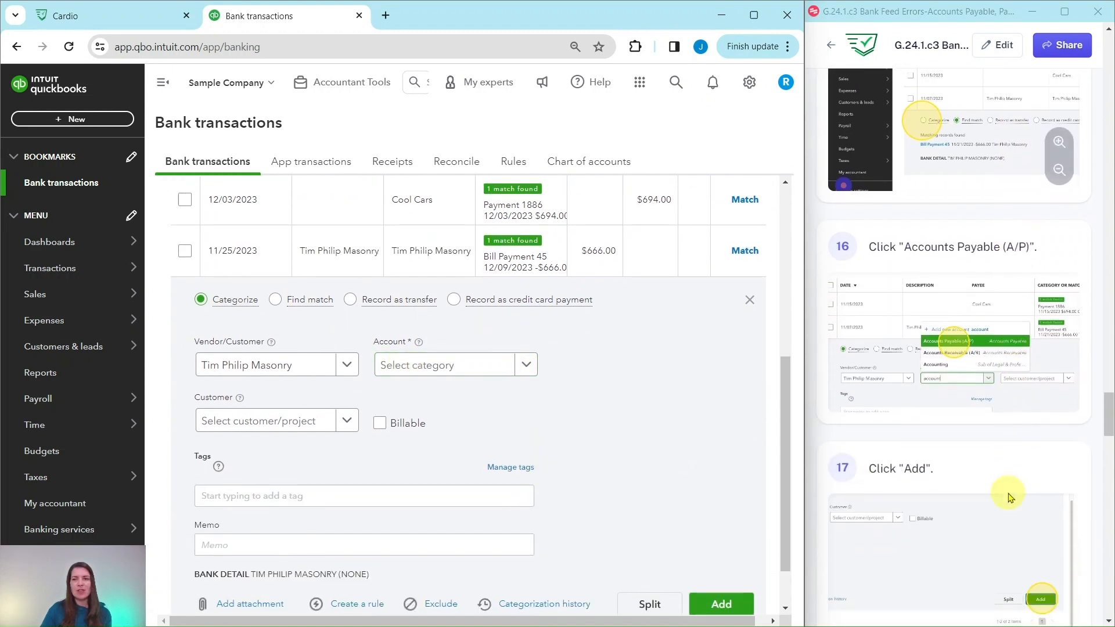
{"action": "scroll", "coordinate": [1025, 514], "scroll_direction": "down", "scroll_amount": 1}
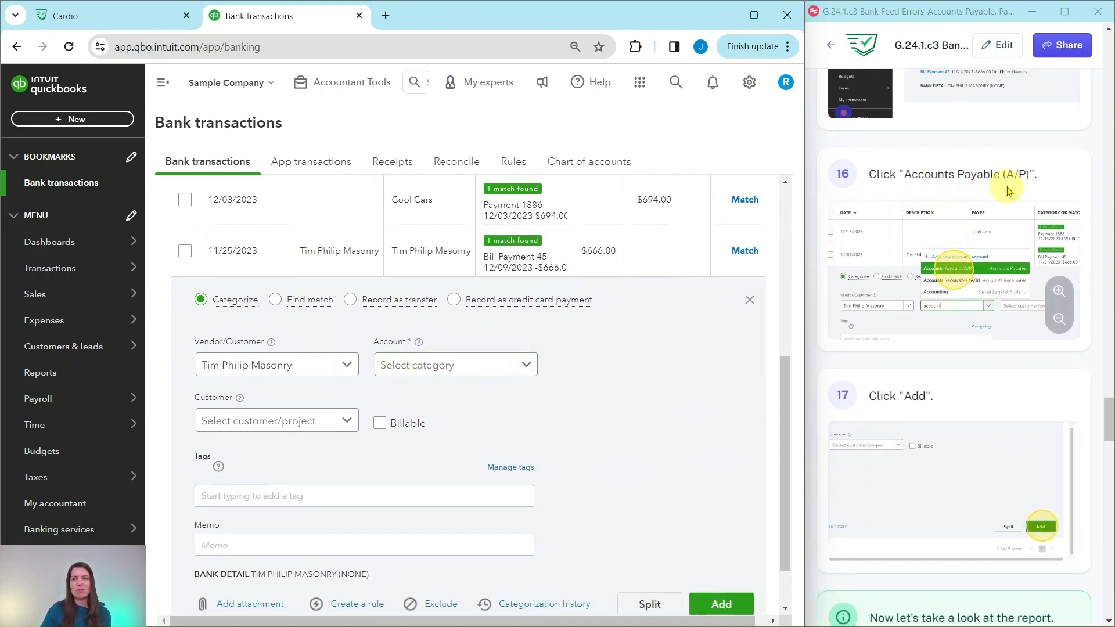
{"action": "left_click", "coordinate": [415, 369]}
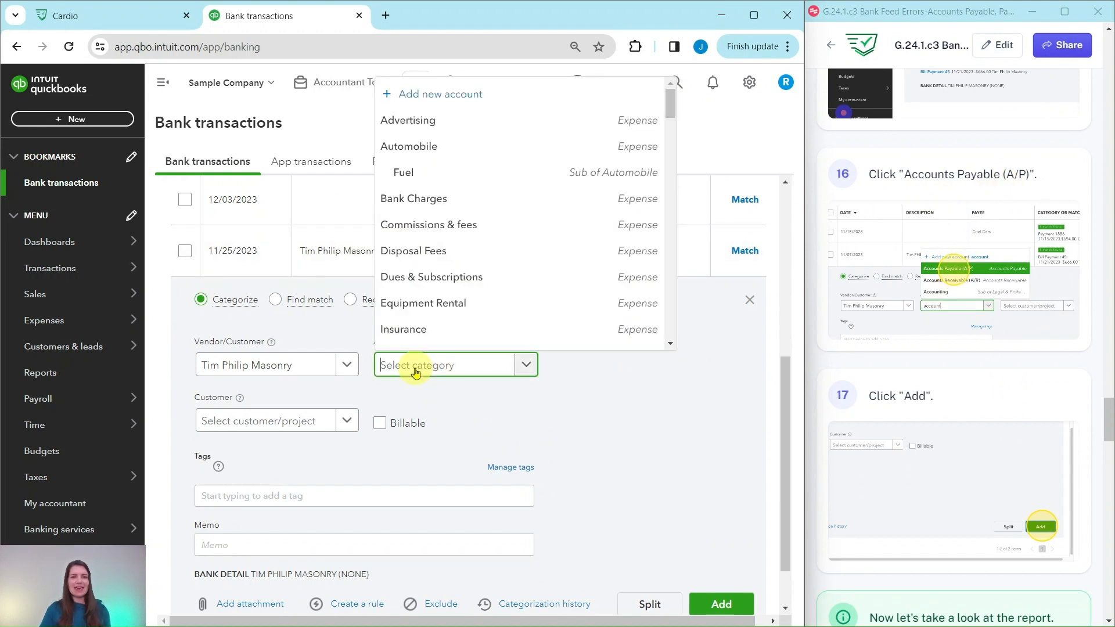
{"action": "type", "text": "account"}
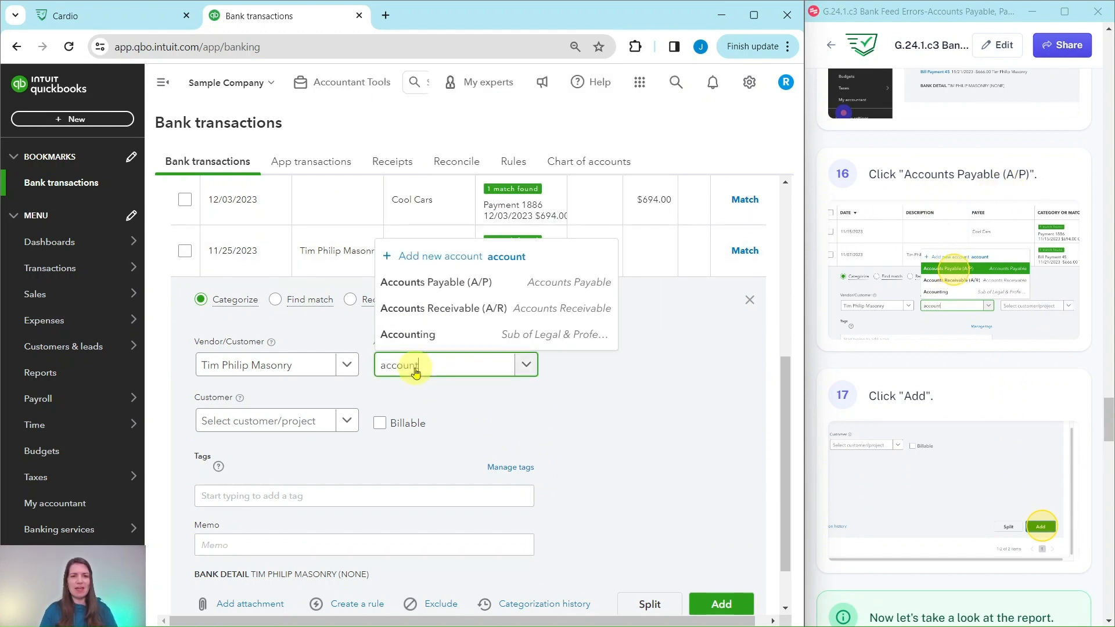
{"action": "left_click", "coordinate": [429, 285]}
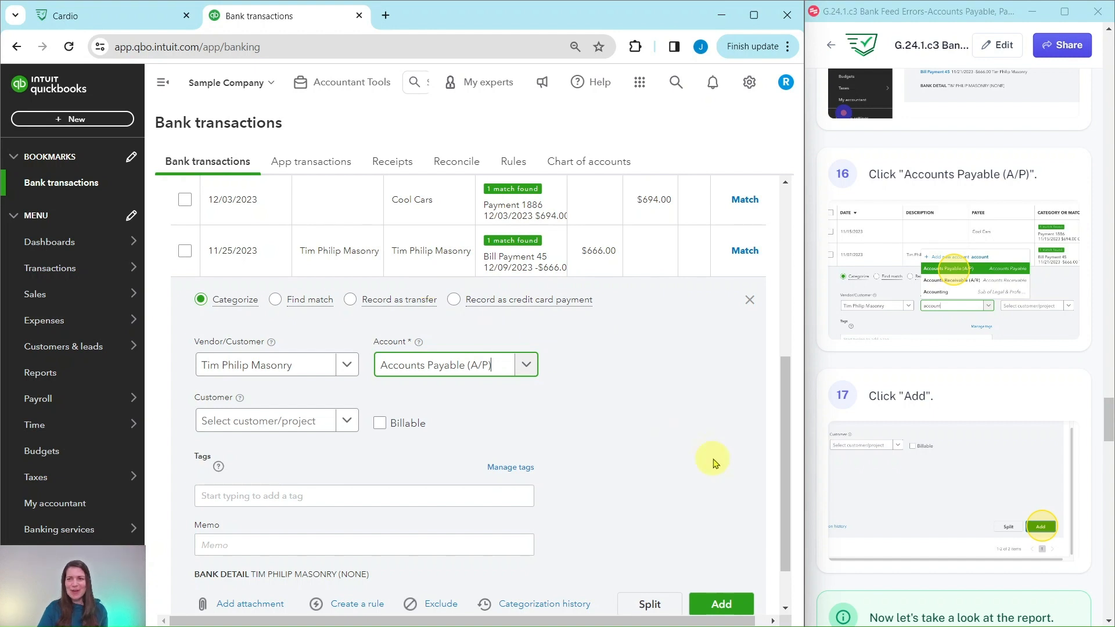
{"action": "left_click", "coordinate": [728, 610]}
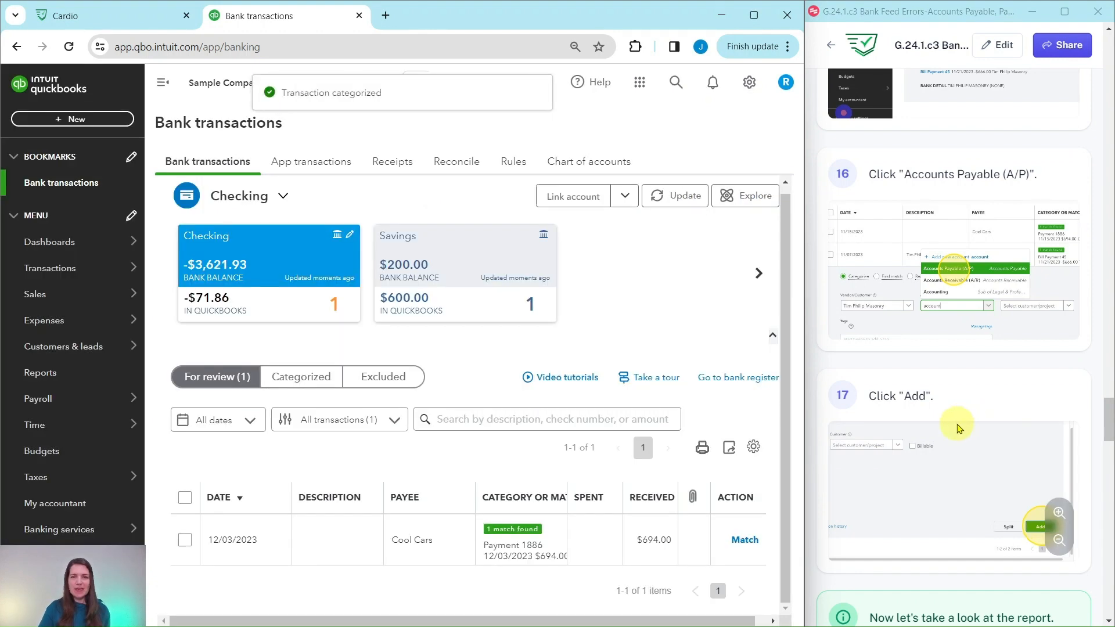
Step: Follow the guide to its report section and open the Reports page
{"action": "scroll", "coordinate": [959, 426], "scroll_direction": "down", "scroll_amount": 5}
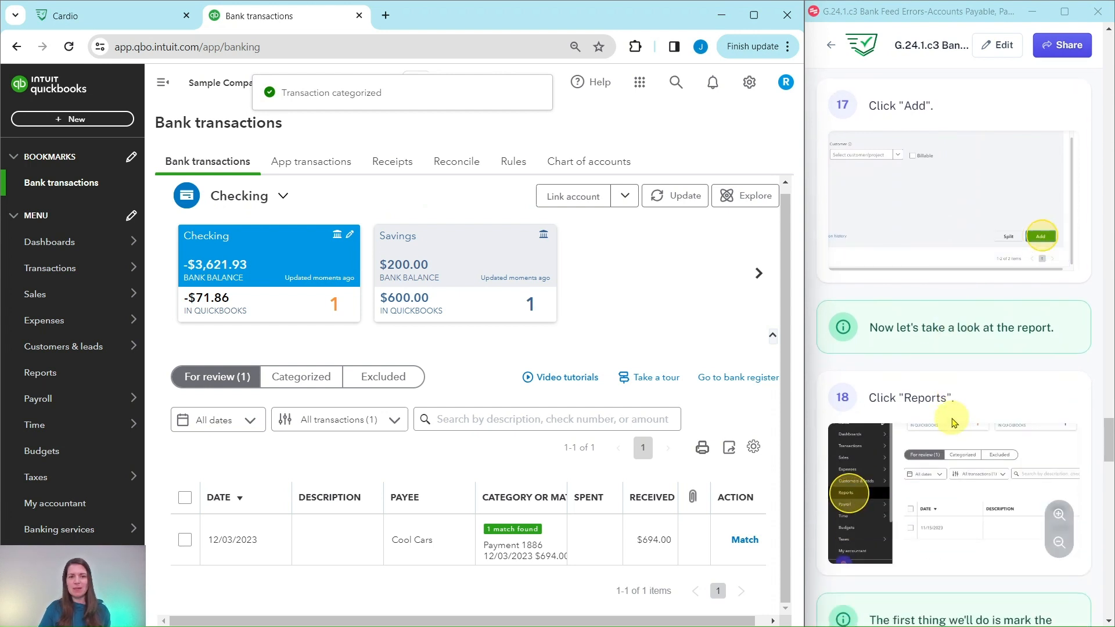
{"action": "scroll", "coordinate": [955, 426], "scroll_direction": "down", "scroll_amount": 2}
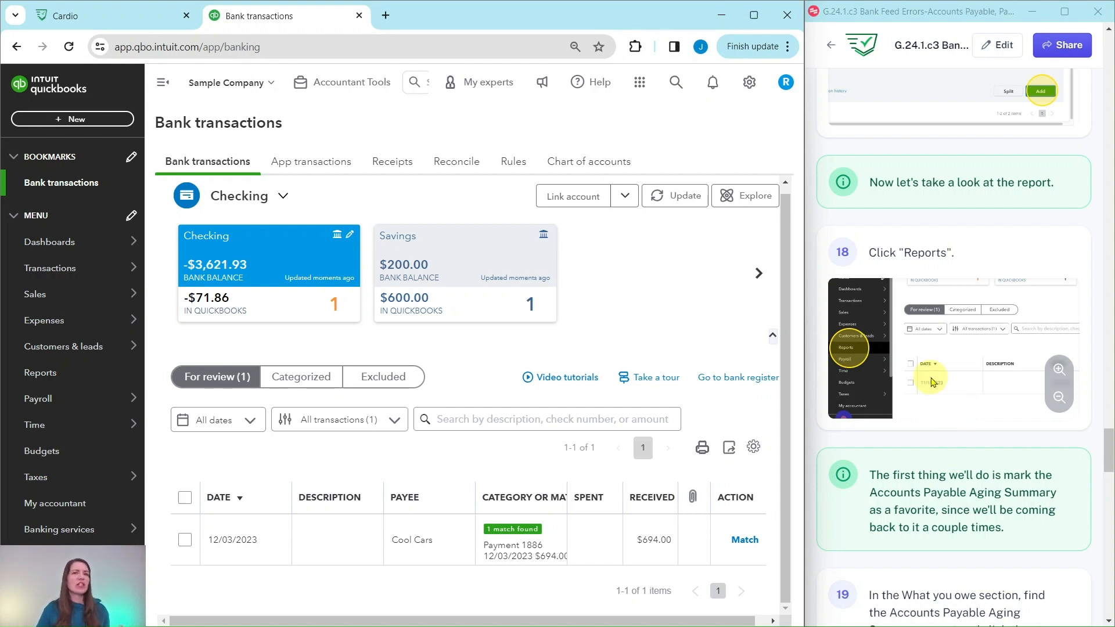
{"action": "scroll", "coordinate": [947, 380], "scroll_direction": "down", "scroll_amount": 3}
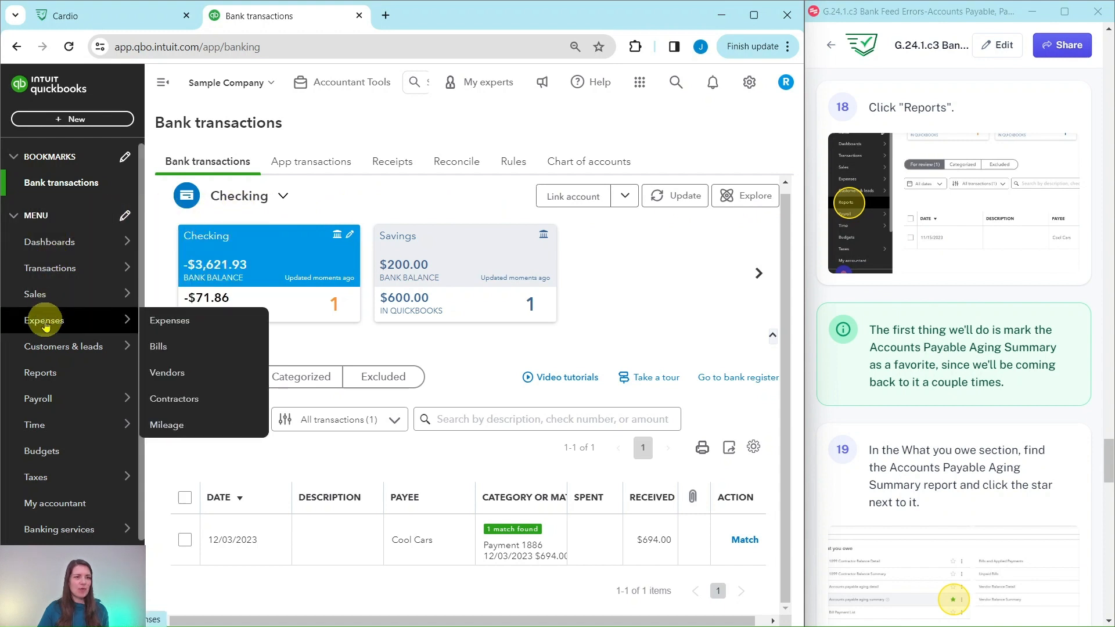
{"action": "left_click", "coordinate": [37, 377]}
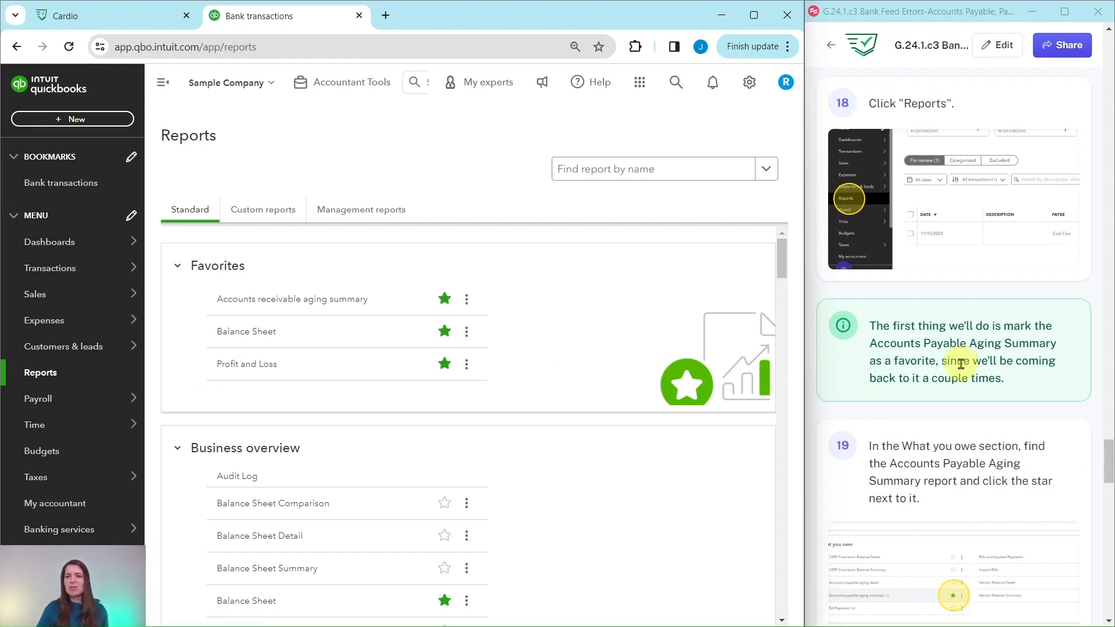
Step: Mark the Accounts payable aging summary report in the What you owe section as a favorite
{"action": "scroll", "coordinate": [961, 364], "scroll_direction": "down", "scroll_amount": 1}
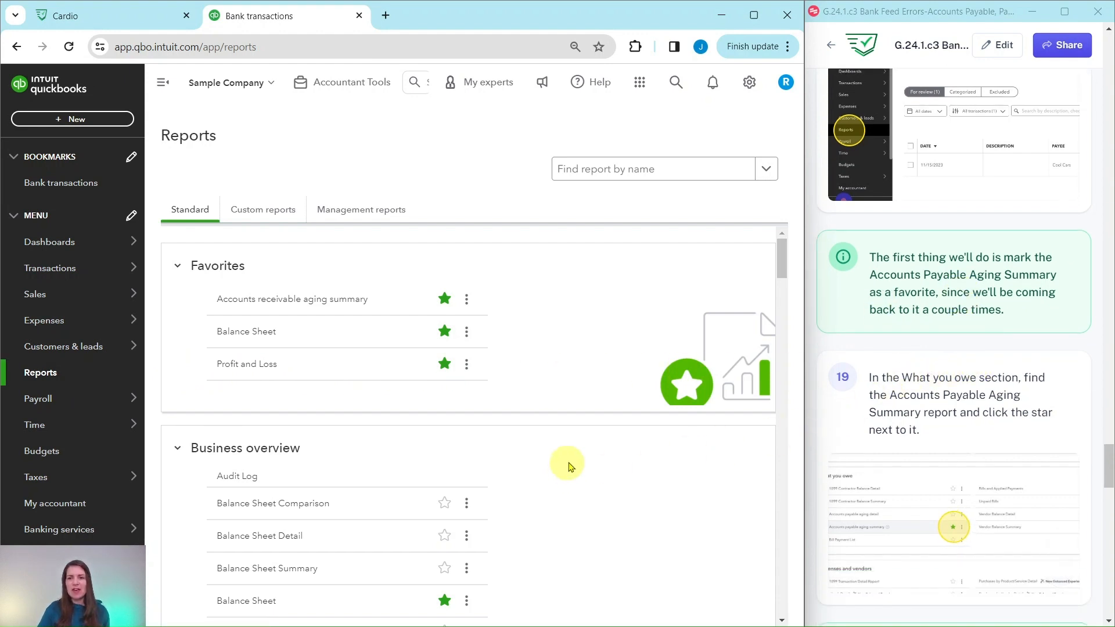
{"action": "scroll", "coordinate": [570, 446], "scroll_direction": "down", "scroll_amount": 10}
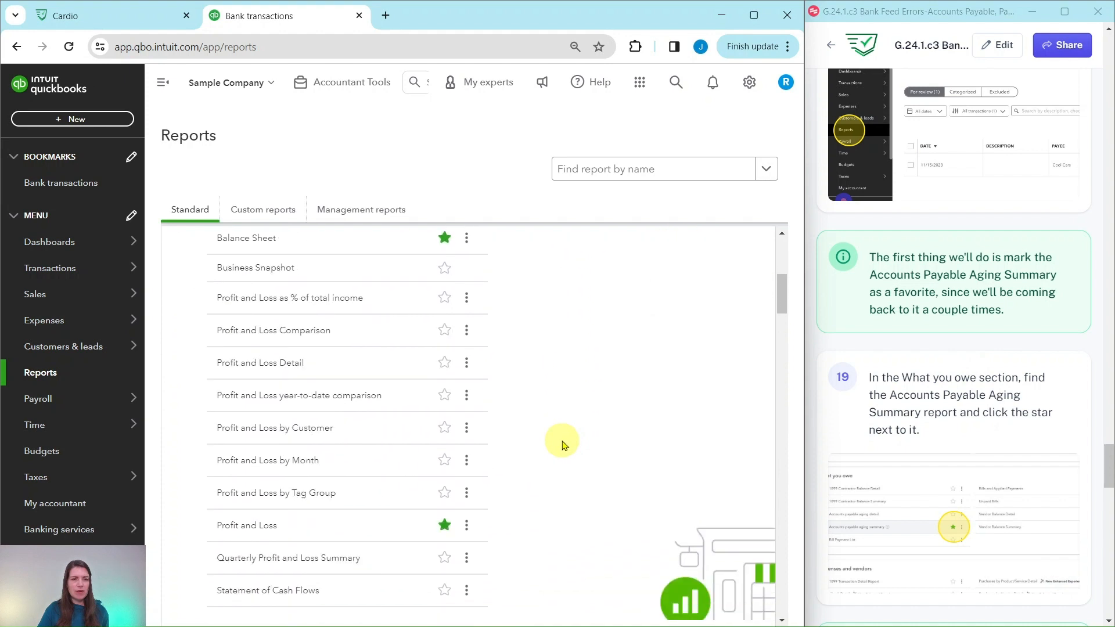
{"action": "scroll", "coordinate": [563, 445], "scroll_direction": "down", "scroll_amount": 2}
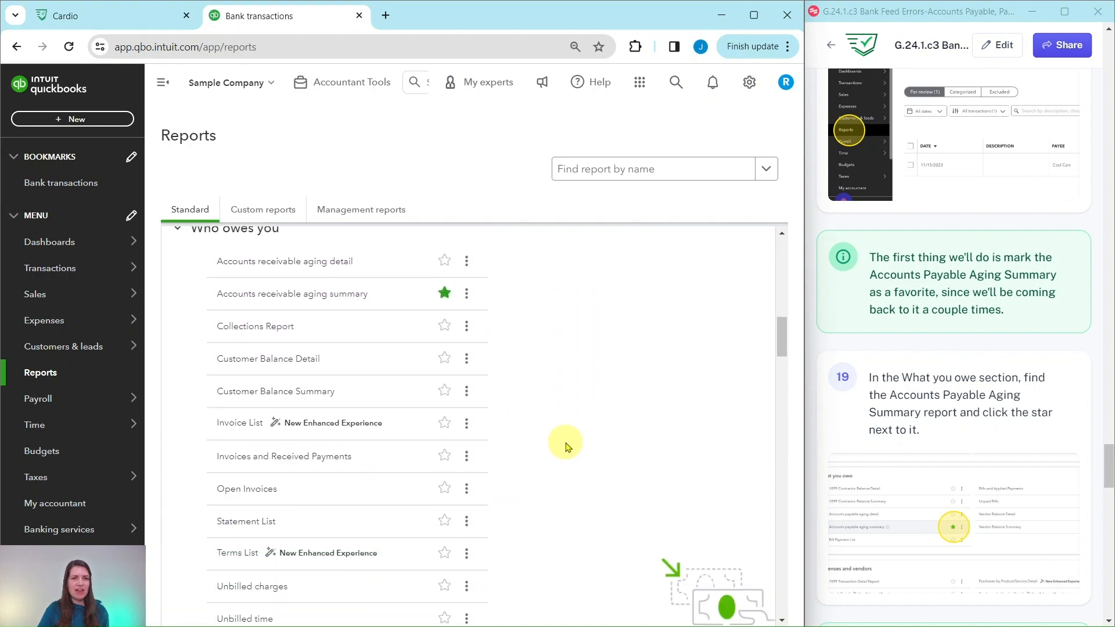
{"action": "scroll", "coordinate": [568, 447], "scroll_direction": "up", "scroll_amount": 1}
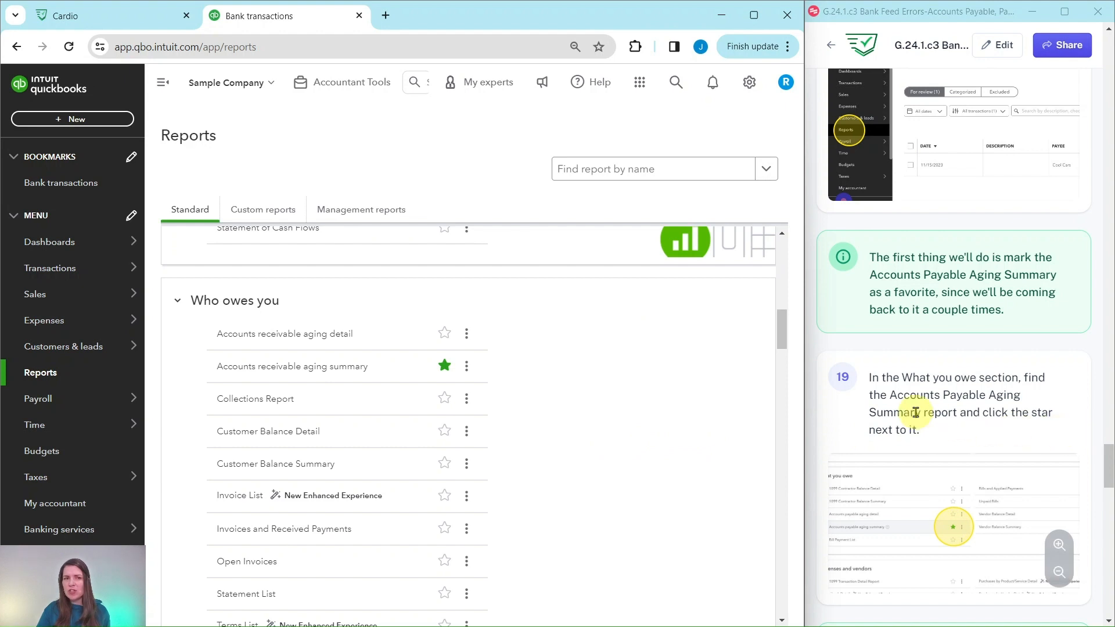
{"action": "scroll", "coordinate": [610, 395], "scroll_direction": "down", "scroll_amount": 4}
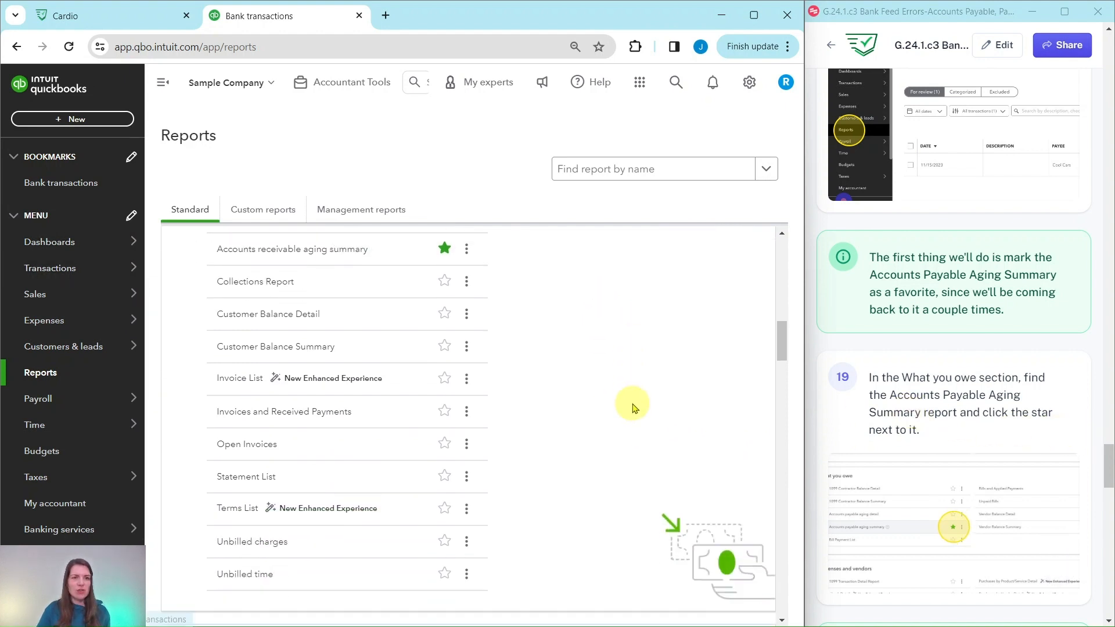
{"action": "scroll", "coordinate": [600, 393], "scroll_direction": "down", "scroll_amount": 12}
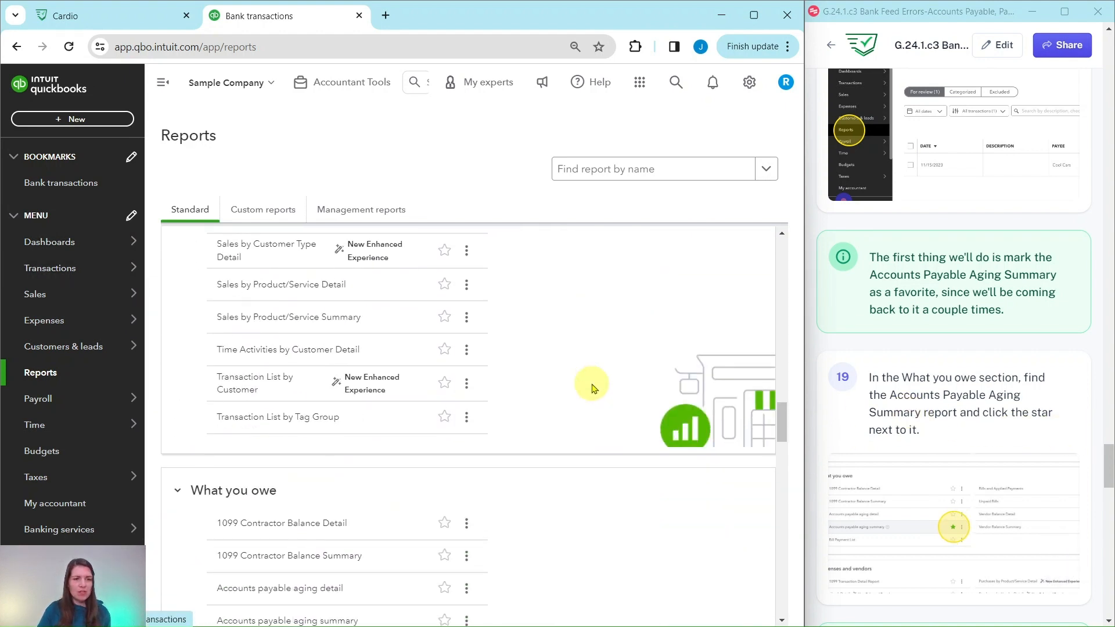
{"action": "scroll", "coordinate": [591, 388], "scroll_direction": "down", "scroll_amount": 1}
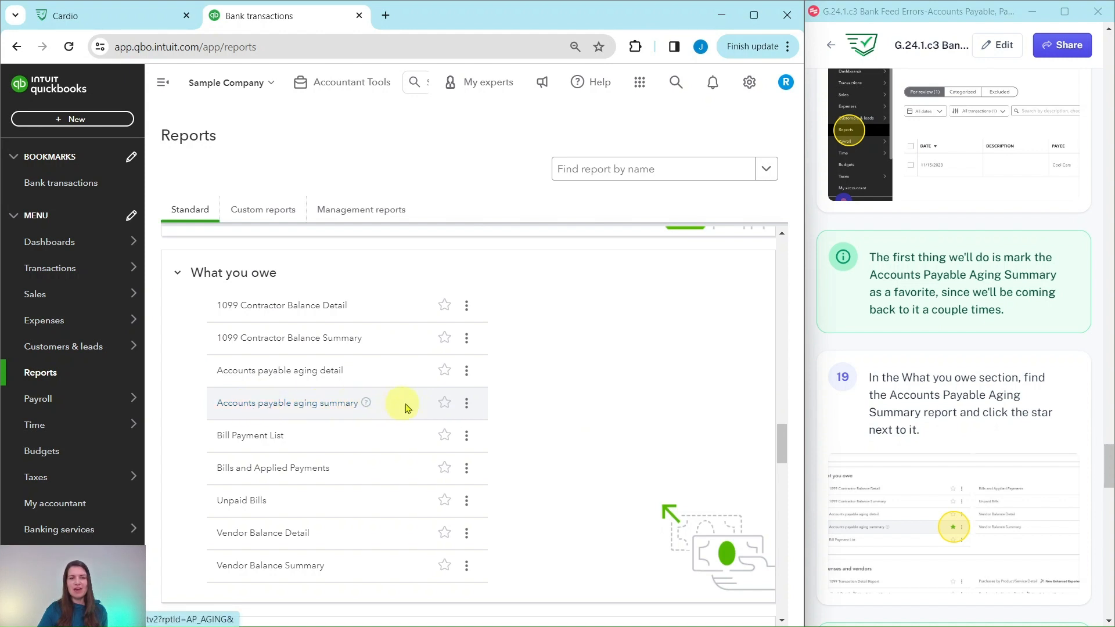
{"action": "left_click", "coordinate": [445, 403]}
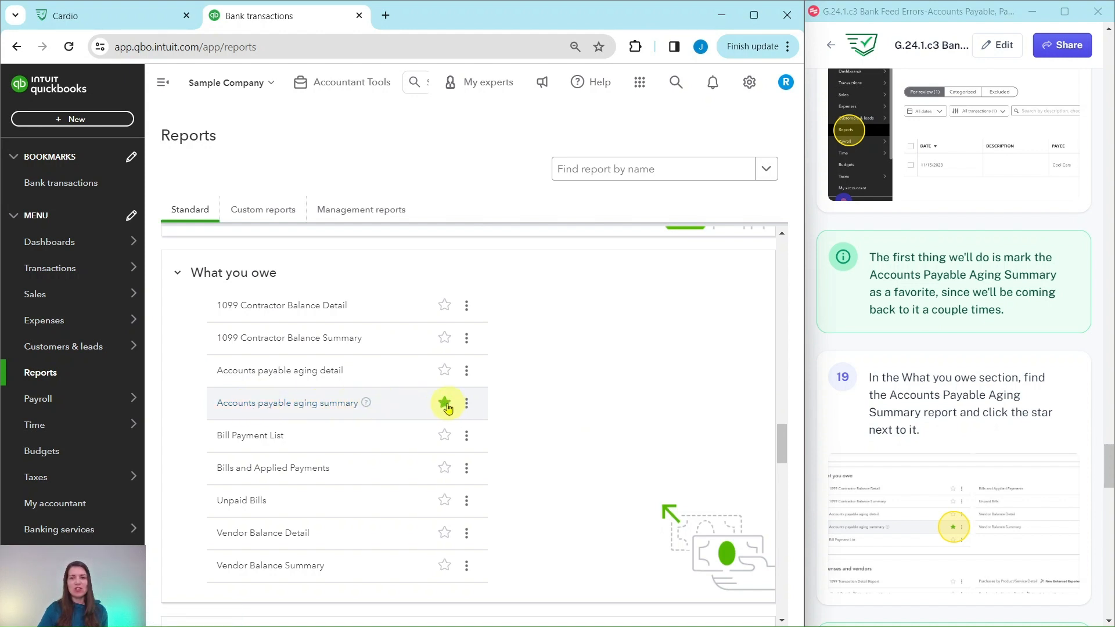
{"action": "left_click", "coordinate": [445, 403]}
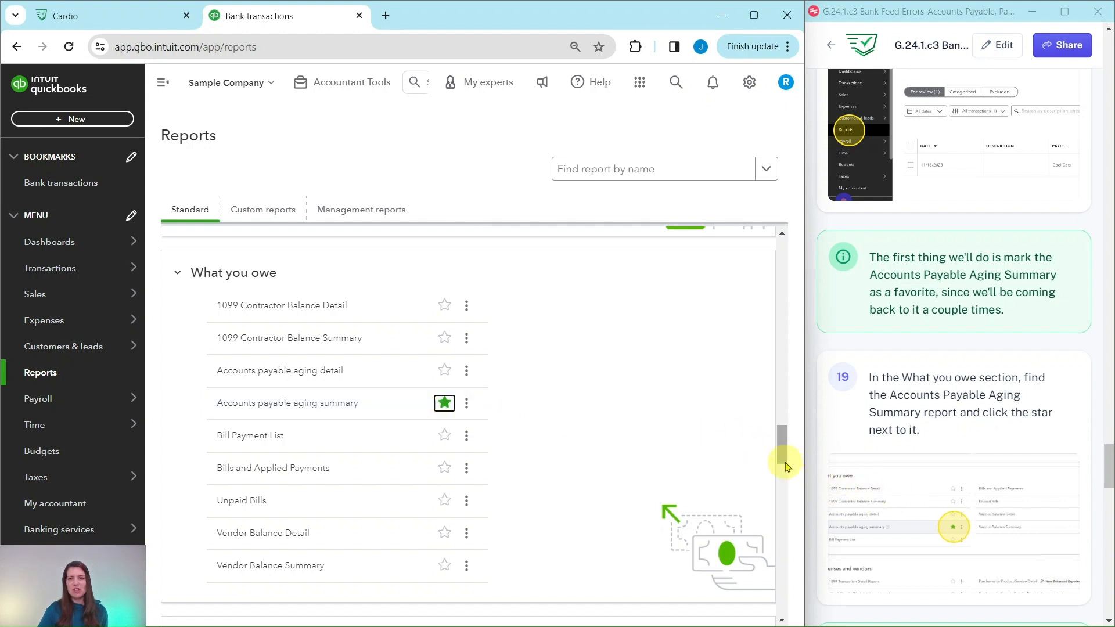
Step: Open the Accounts payable aging summary report from the Favorites section
{"action": "left_click_drag", "start_coordinate": [783, 462], "coordinate": [781, 243]}
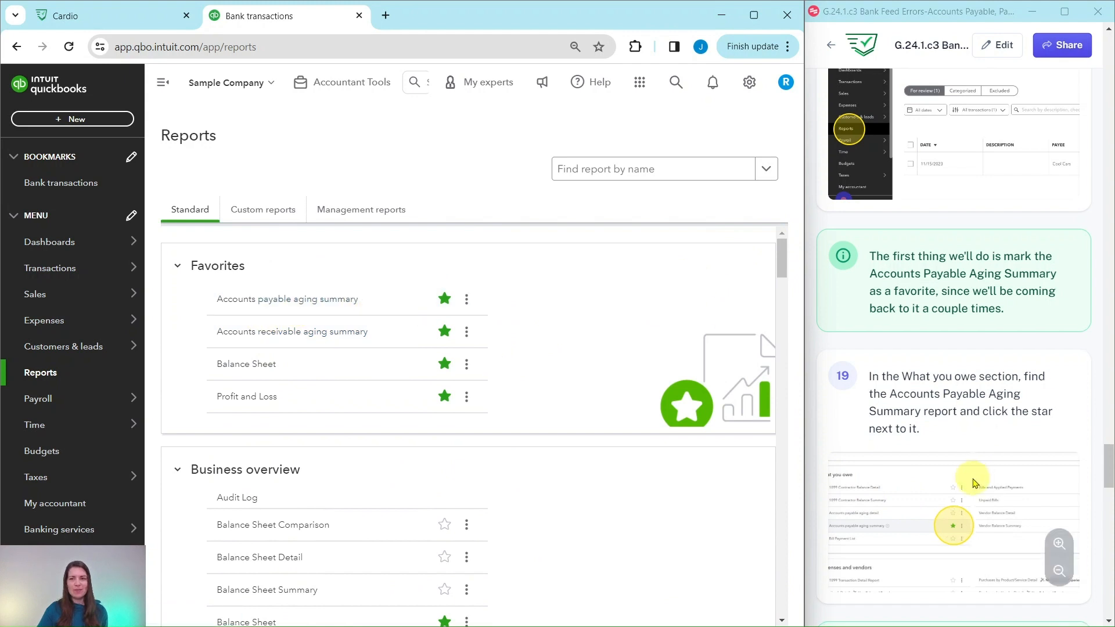
{"action": "scroll", "coordinate": [967, 482], "scroll_direction": "down", "scroll_amount": 6}
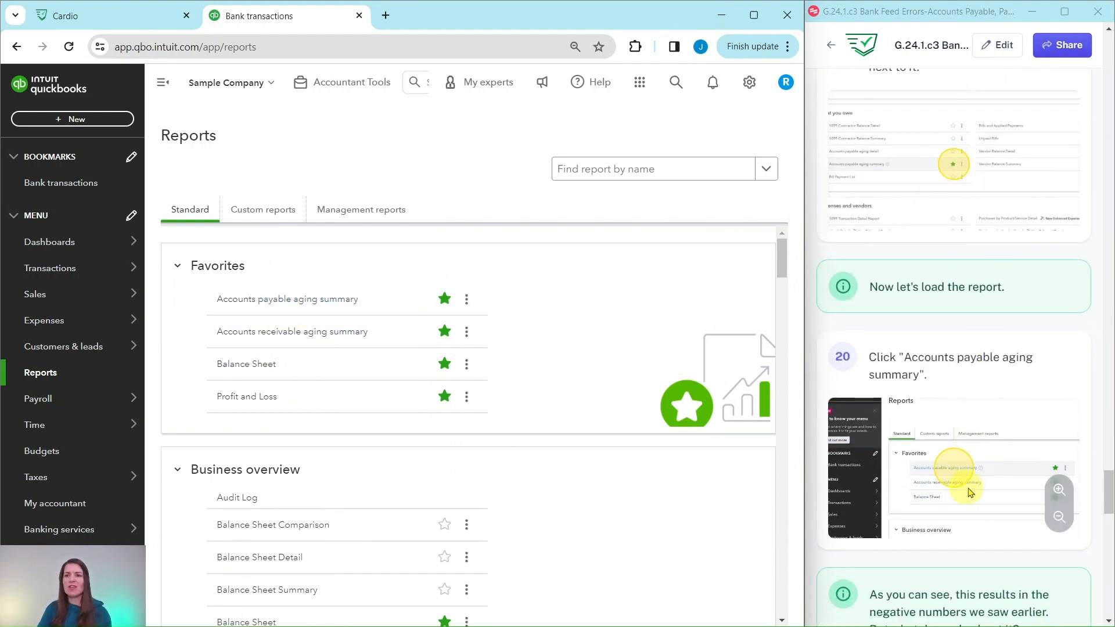
{"action": "scroll", "coordinate": [982, 490], "scroll_direction": "down", "scroll_amount": 2}
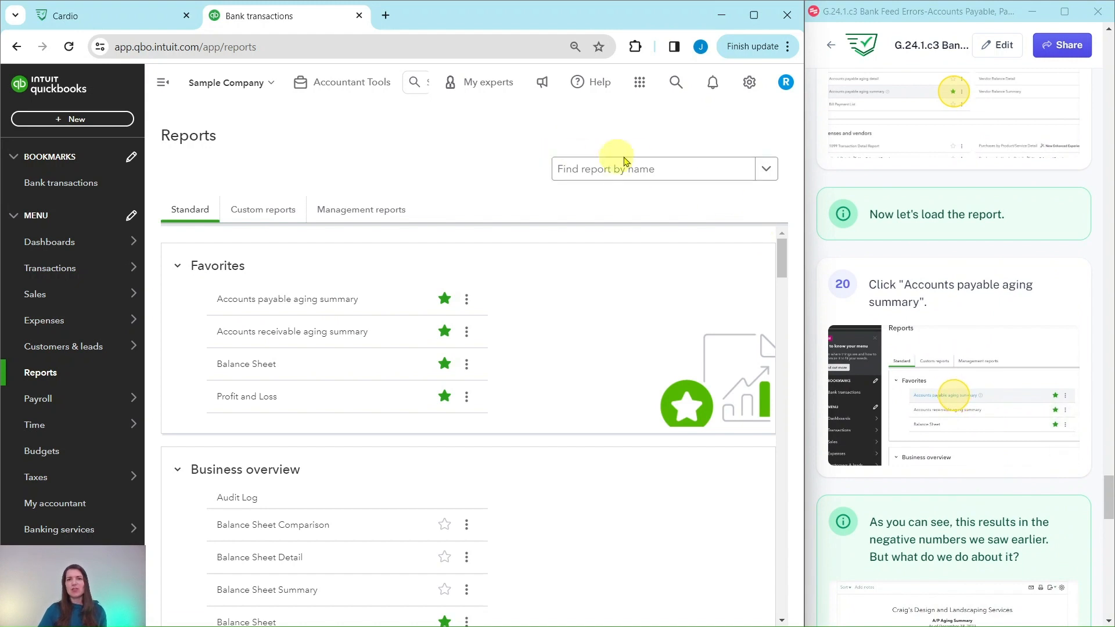
{"action": "scroll", "coordinate": [876, 305], "scroll_direction": "down", "scroll_amount": 3}
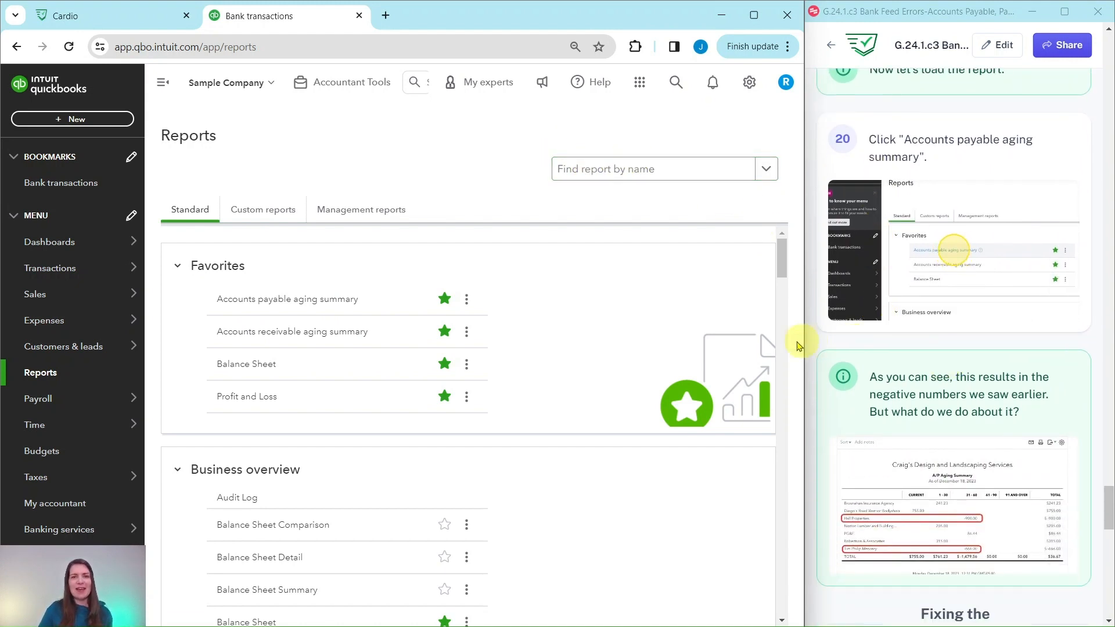
{"action": "left_click", "coordinate": [286, 299]}
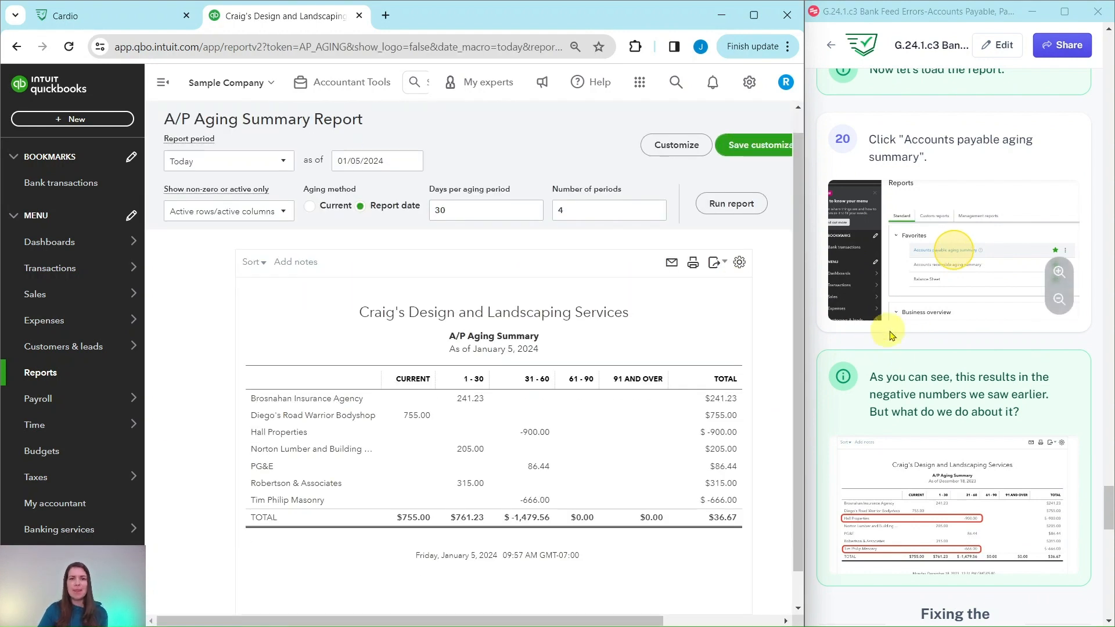
Step: Review the A/P aging summary against the guide and open the Vendors list under Expenses
{"action": "scroll", "coordinate": [956, 355], "scroll_direction": "down", "scroll_amount": 1}
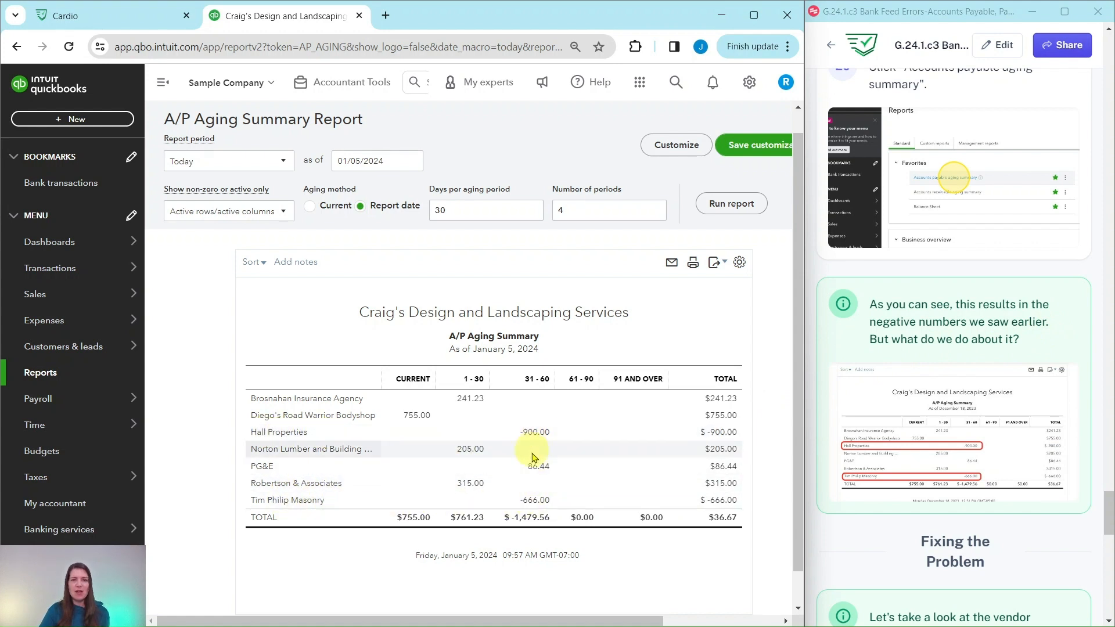
{"action": "scroll", "coordinate": [958, 411], "scroll_direction": "down", "scroll_amount": 7}
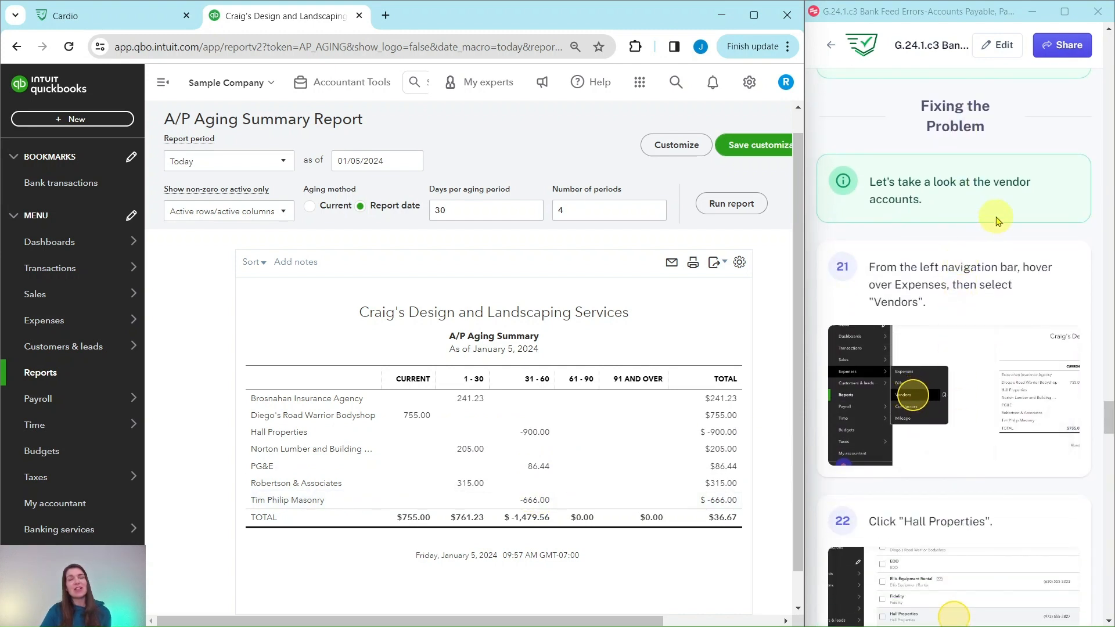
{"action": "scroll", "coordinate": [995, 210], "scroll_direction": "down", "scroll_amount": 1}
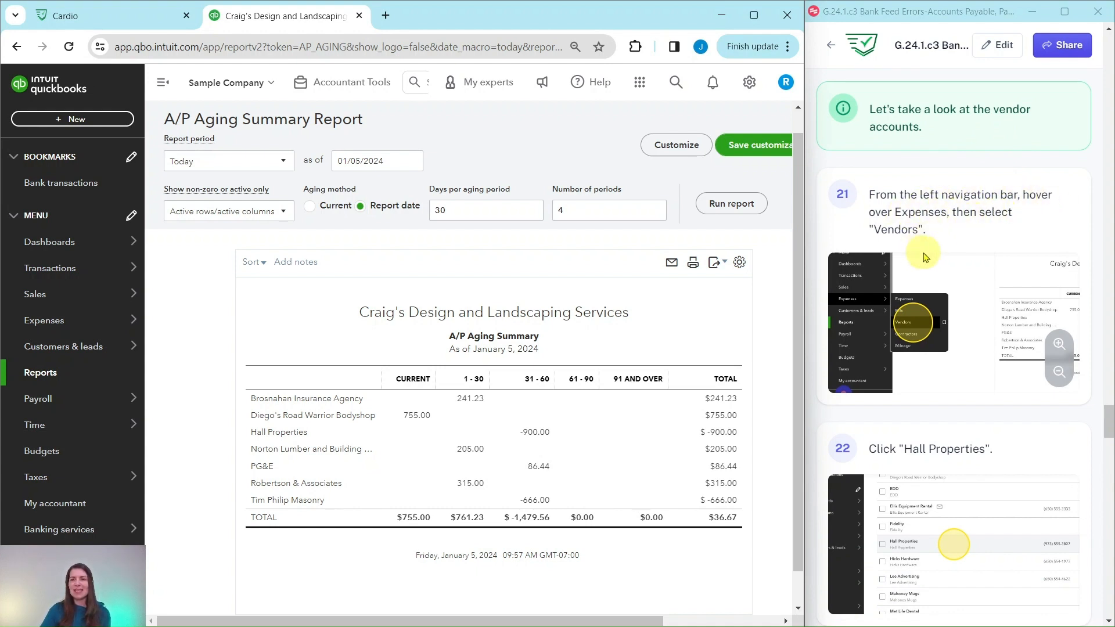
{"action": "mouse_move", "coordinate": [53, 311]}
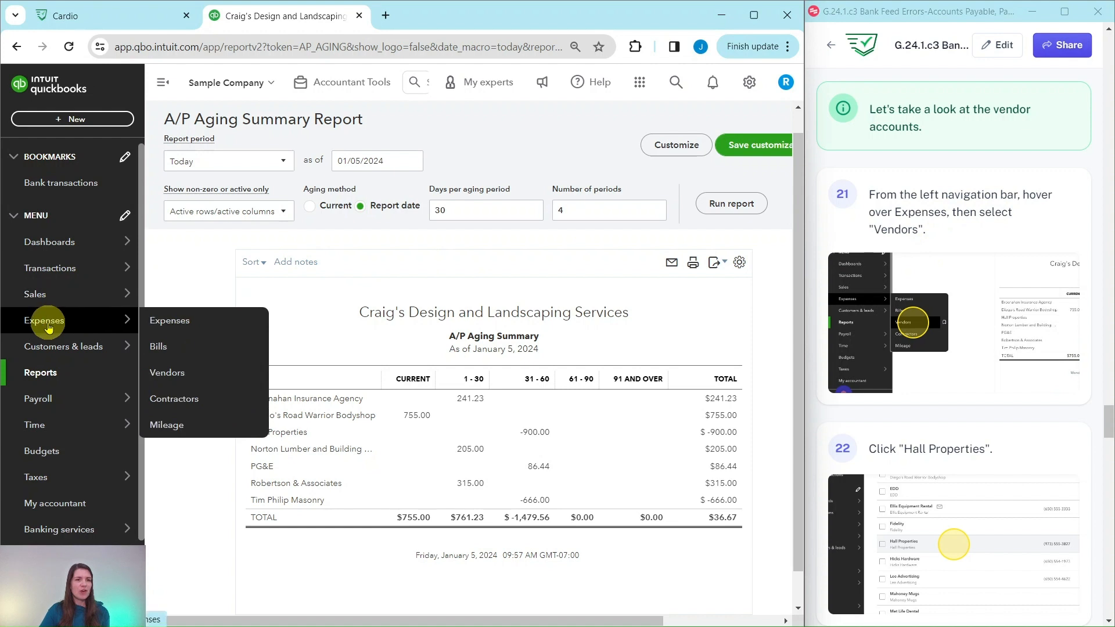
{"action": "left_click", "coordinate": [170, 381]}
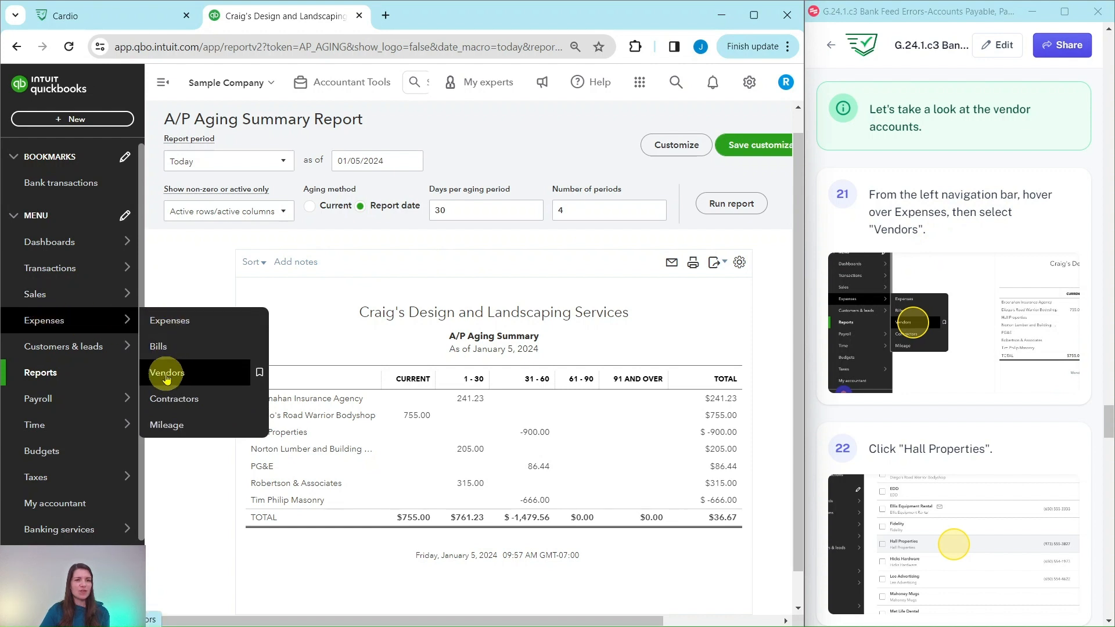
Step: Find Hall Properties in the vendor list and open its transaction list
{"action": "scroll", "coordinate": [970, 369], "scroll_direction": "down", "scroll_amount": 5}
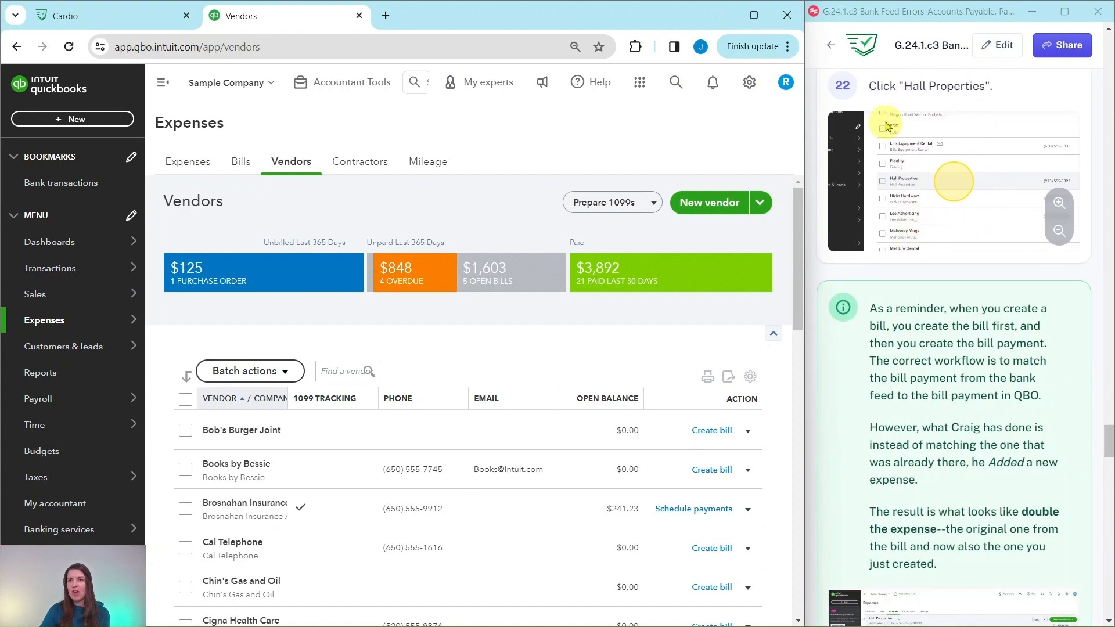
{"action": "scroll", "coordinate": [953, 209], "scroll_direction": "down", "scroll_amount": 5}
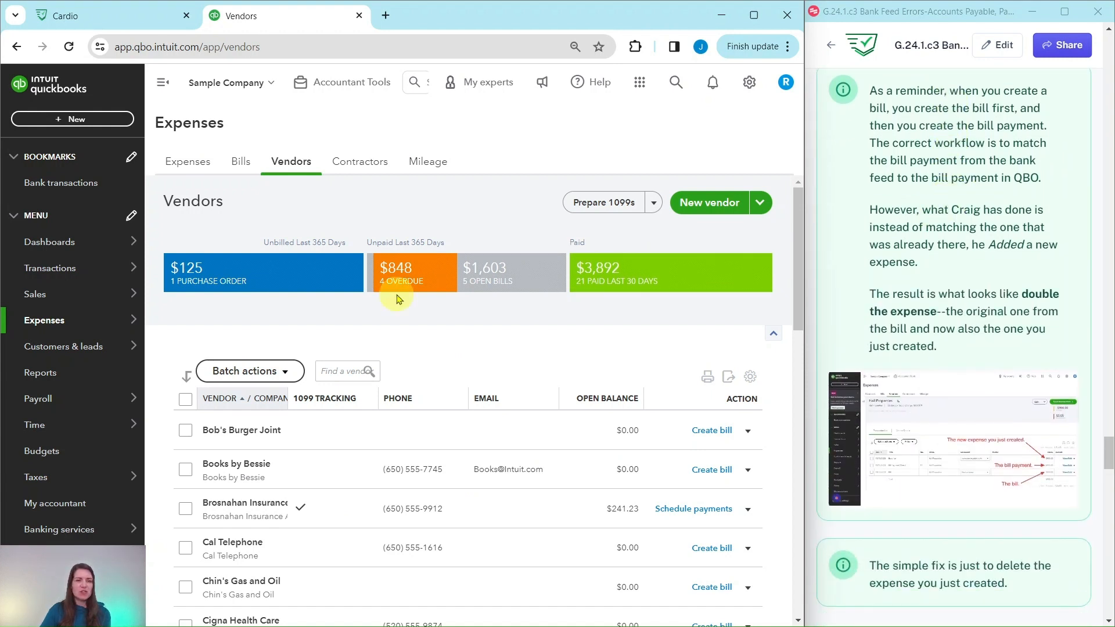
{"action": "scroll", "coordinate": [328, 342], "scroll_direction": "down", "scroll_amount": 5}
{"action": "scroll", "coordinate": [327, 342], "scroll_direction": "down", "scroll_amount": 4}
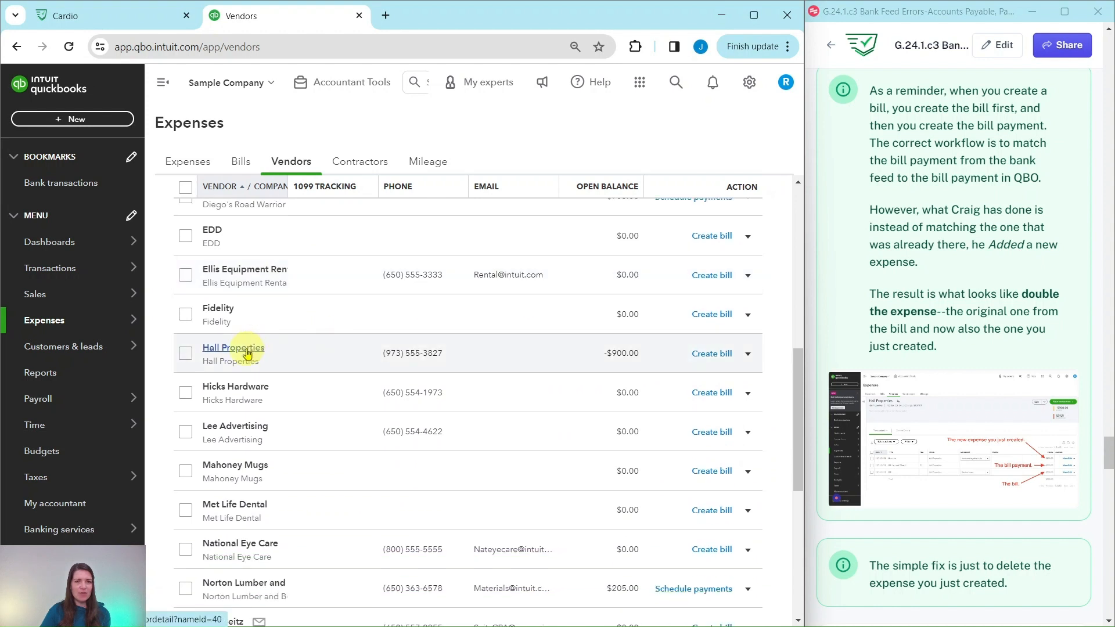
{"action": "left_click", "coordinate": [247, 351]}
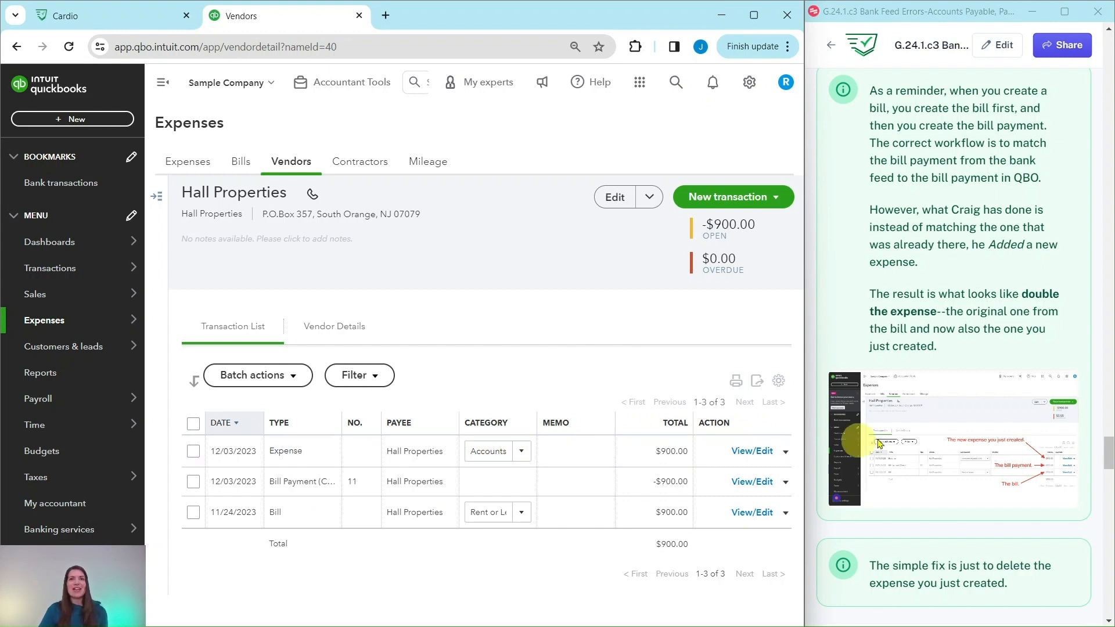
Step: Delete the 12/03/2023 Expense of $900.00 from the Hall Properties transaction list
{"action": "scroll", "coordinate": [964, 445], "scroll_direction": "down", "scroll_amount": 8}
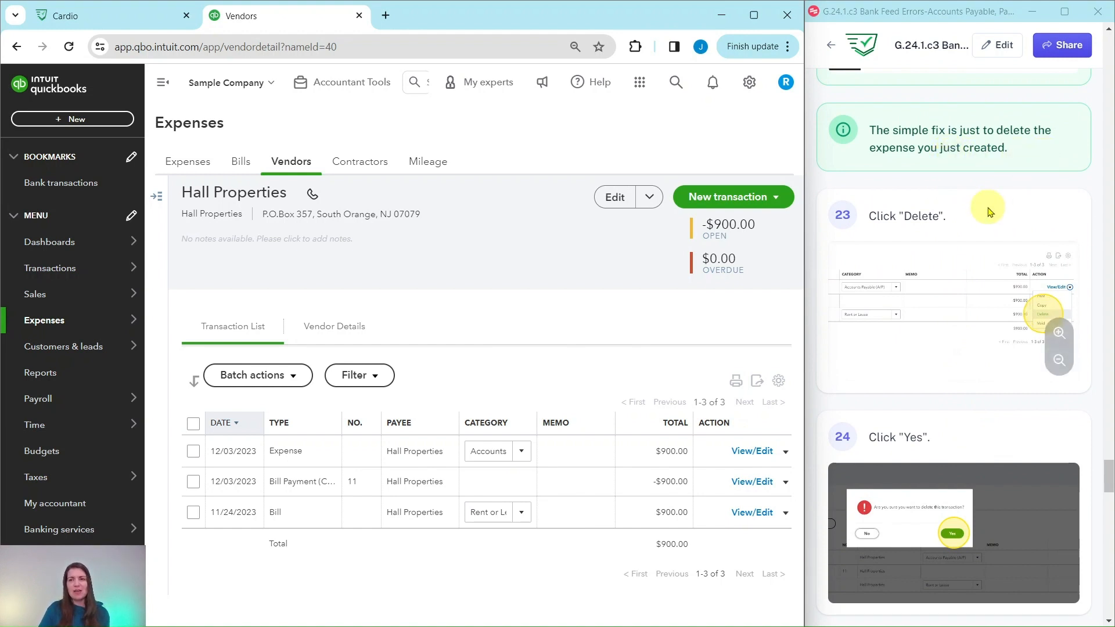
{"action": "scroll", "coordinate": [916, 211], "scroll_direction": "down", "scroll_amount": 1}
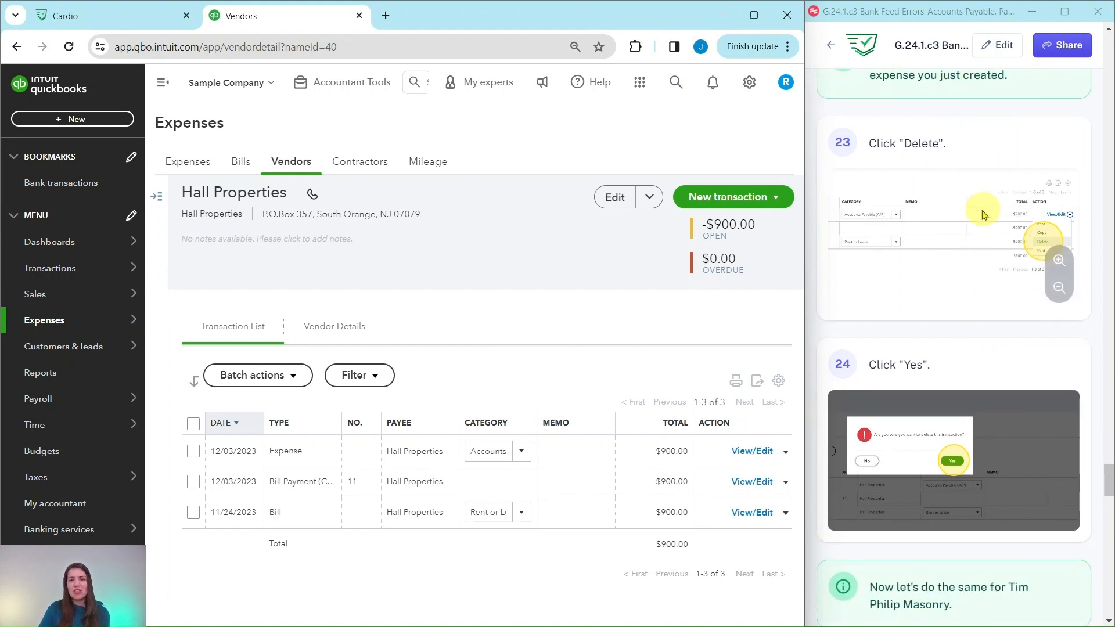
{"action": "left_click", "coordinate": [786, 455]}
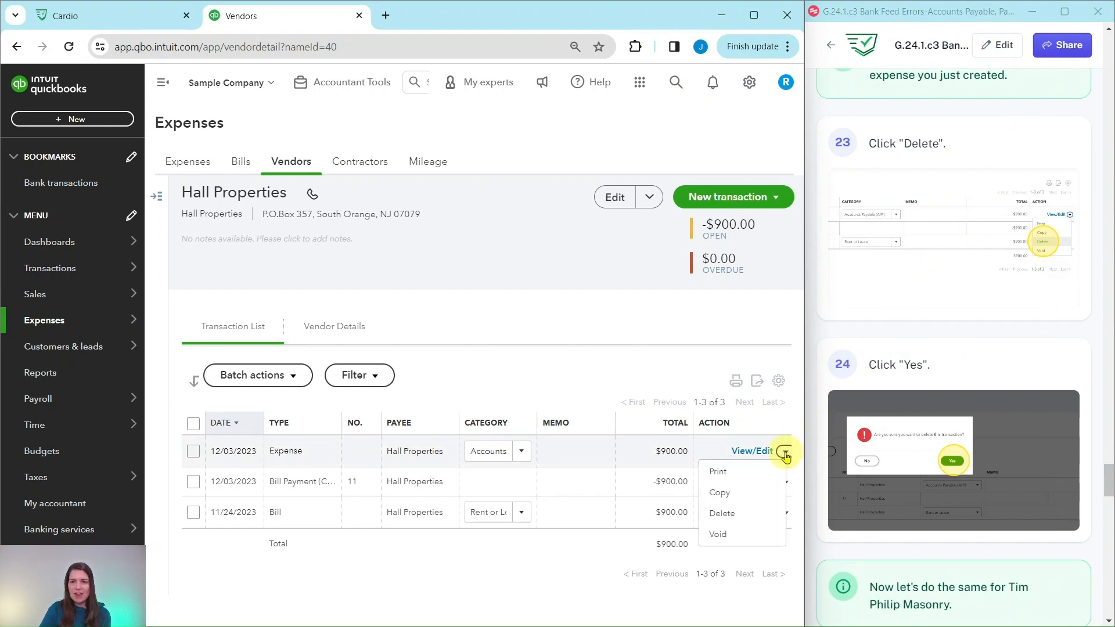
{"action": "left_click", "coordinate": [722, 516]}
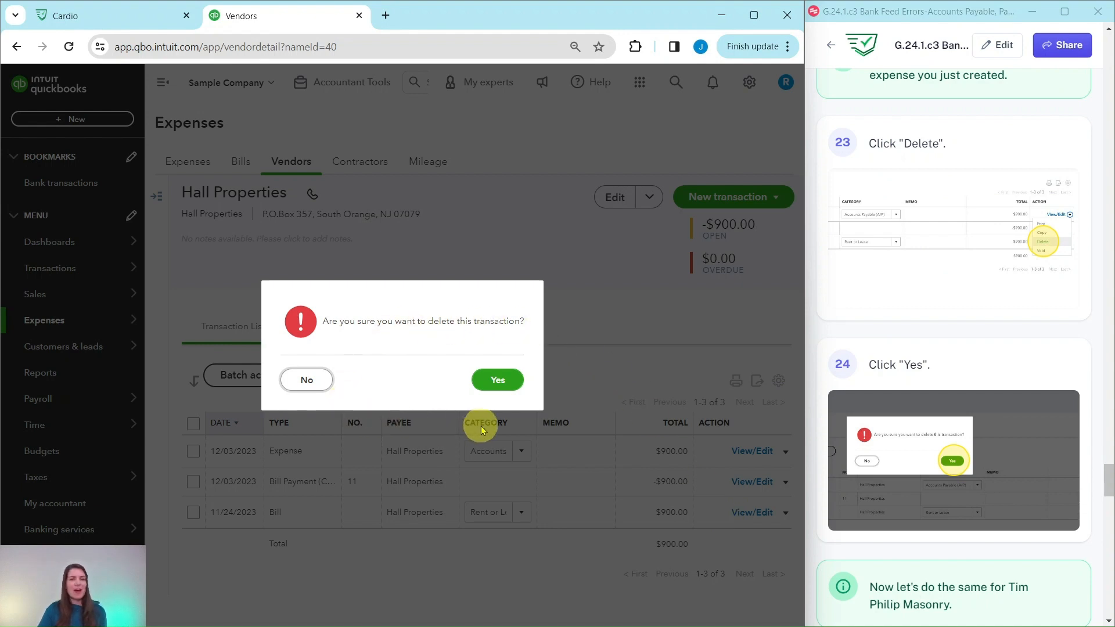
{"action": "left_click", "coordinate": [502, 388]}
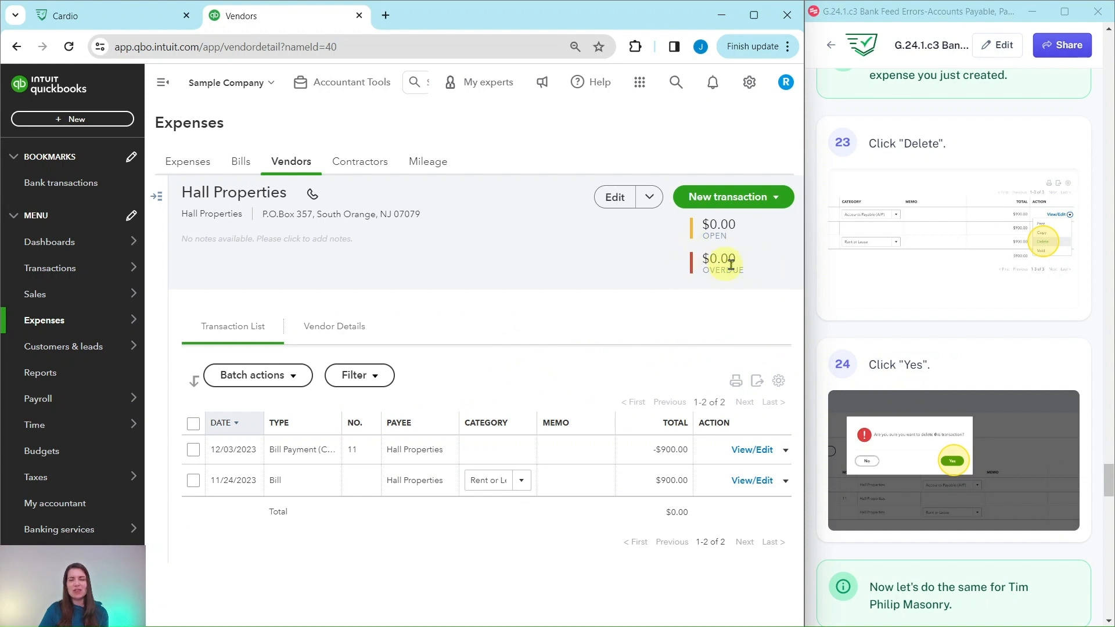
Step: Return to the Vendors list, find Tim Philip Masonry and open its transaction list
{"action": "scroll", "coordinate": [946, 378], "scroll_direction": "down", "scroll_amount": 7}
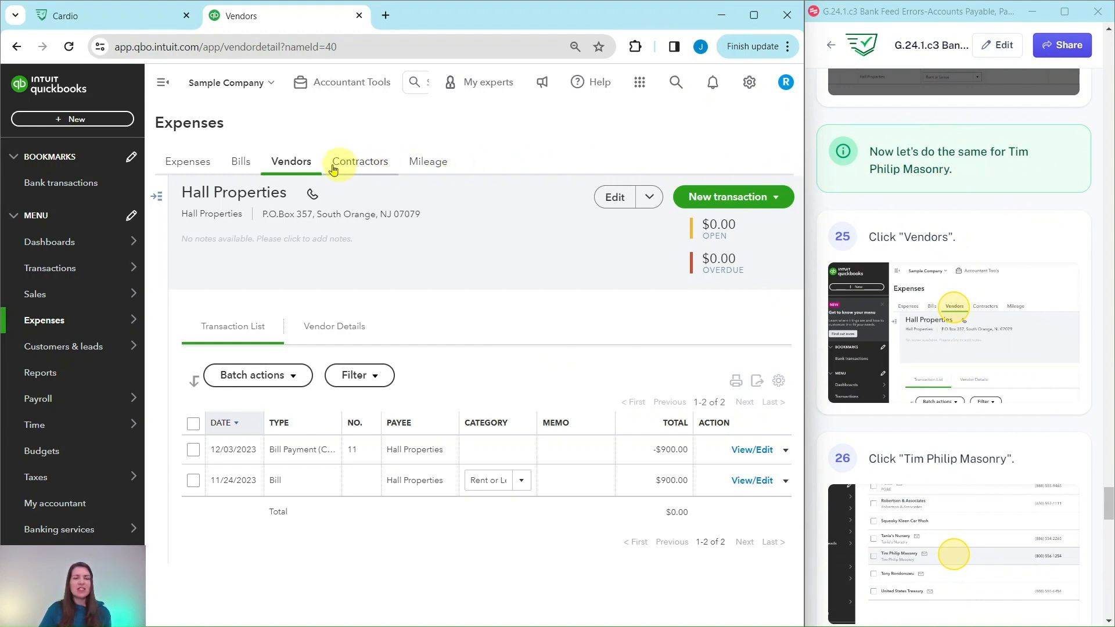
{"action": "left_click", "coordinate": [286, 167]}
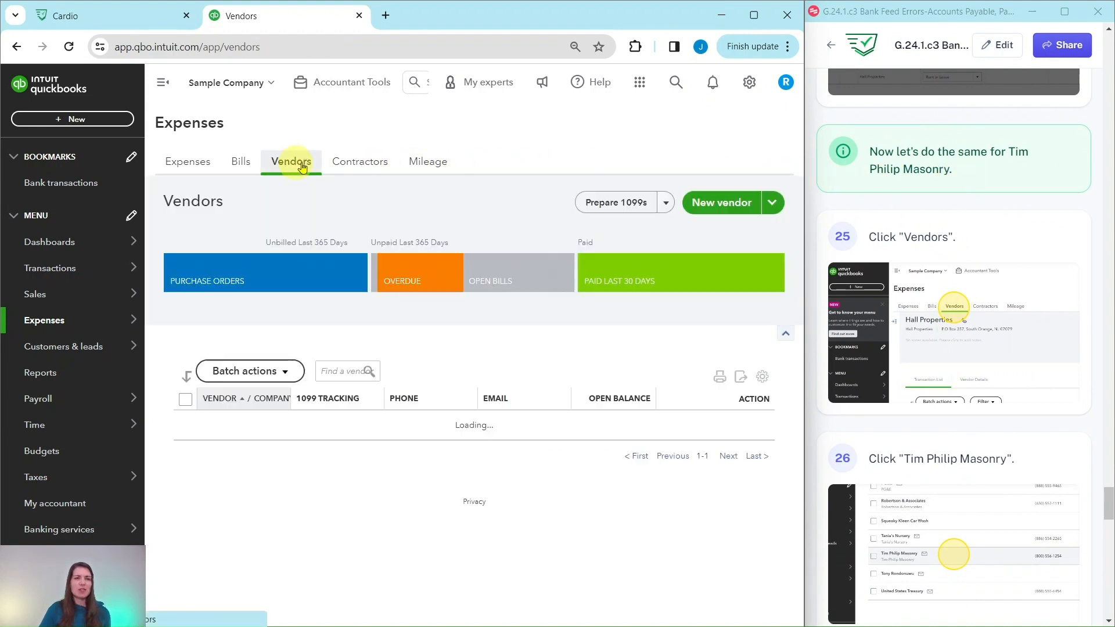
{"action": "scroll", "coordinate": [281, 160], "scroll_direction": "down", "scroll_amount": 5}
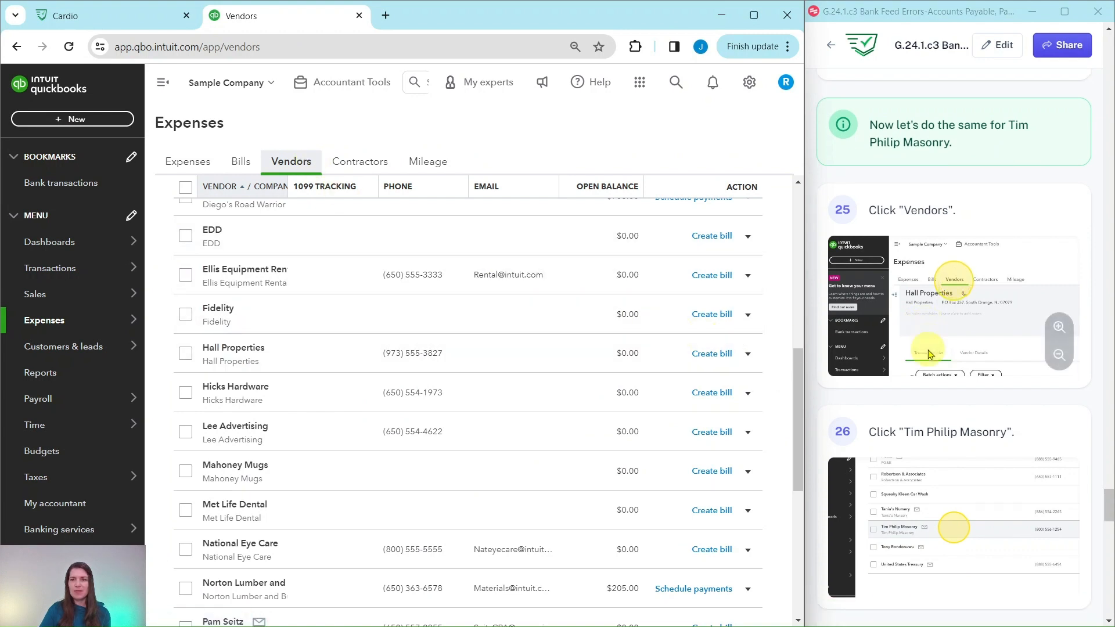
{"action": "scroll", "coordinate": [935, 334], "scroll_direction": "down", "scroll_amount": 5}
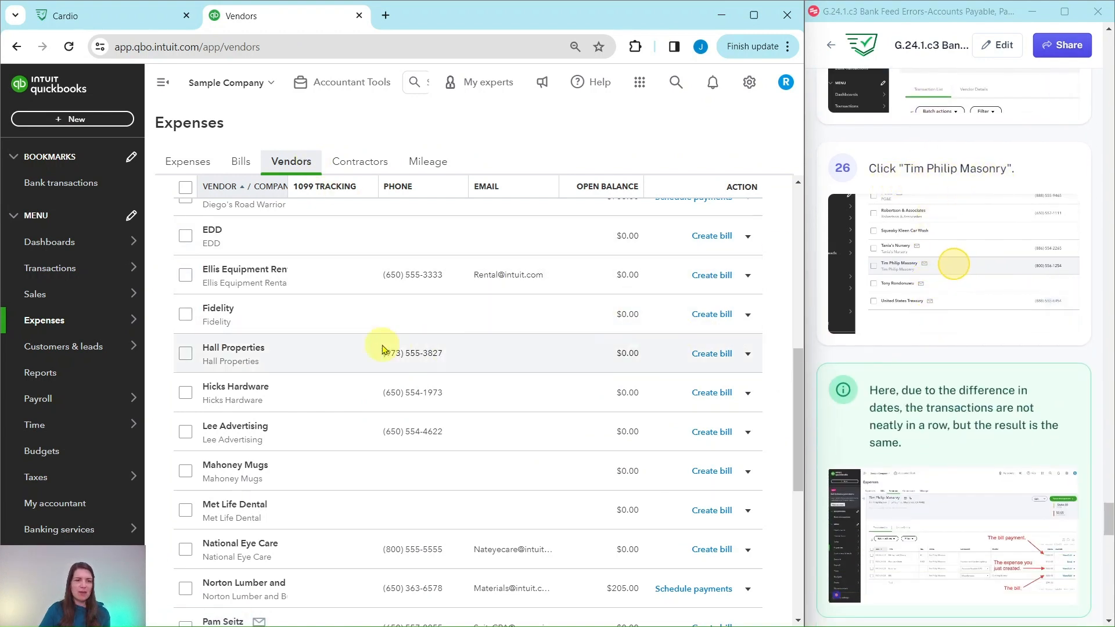
{"action": "scroll", "coordinate": [282, 352], "scroll_direction": "down", "scroll_amount": 6}
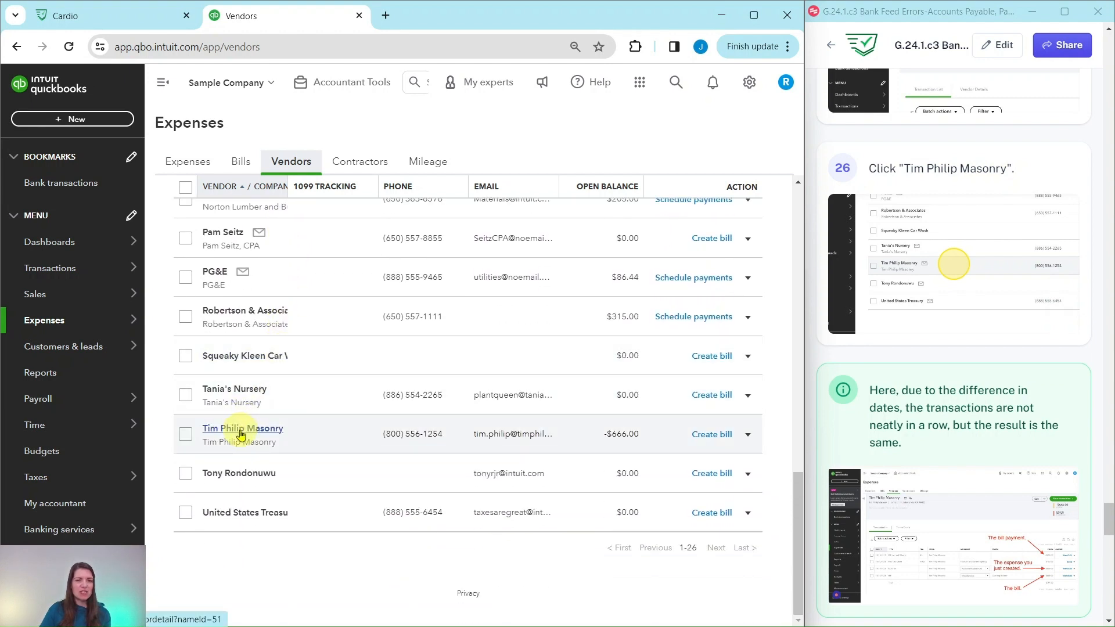
{"action": "left_click", "coordinate": [240, 434]}
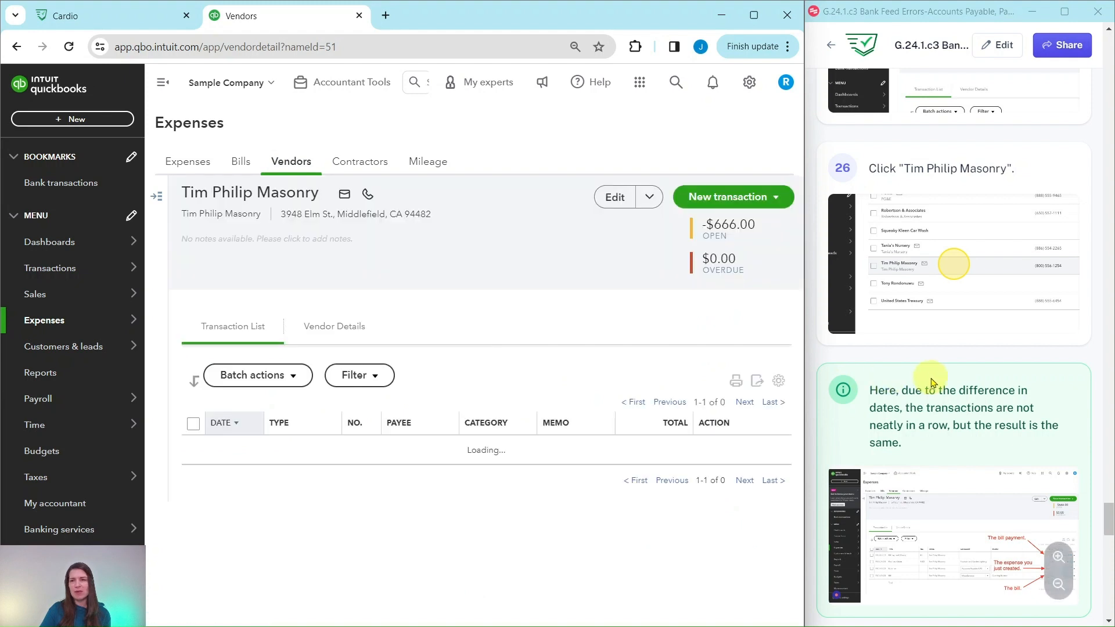
Step: Delete the 11/25/2023 Expense of $666.00 from the Tim Philip Masonry transaction list
{"action": "scroll", "coordinate": [941, 382], "scroll_direction": "down", "scroll_amount": 2}
{"action": "scroll", "coordinate": [941, 381], "scroll_direction": "down", "scroll_amount": 1}
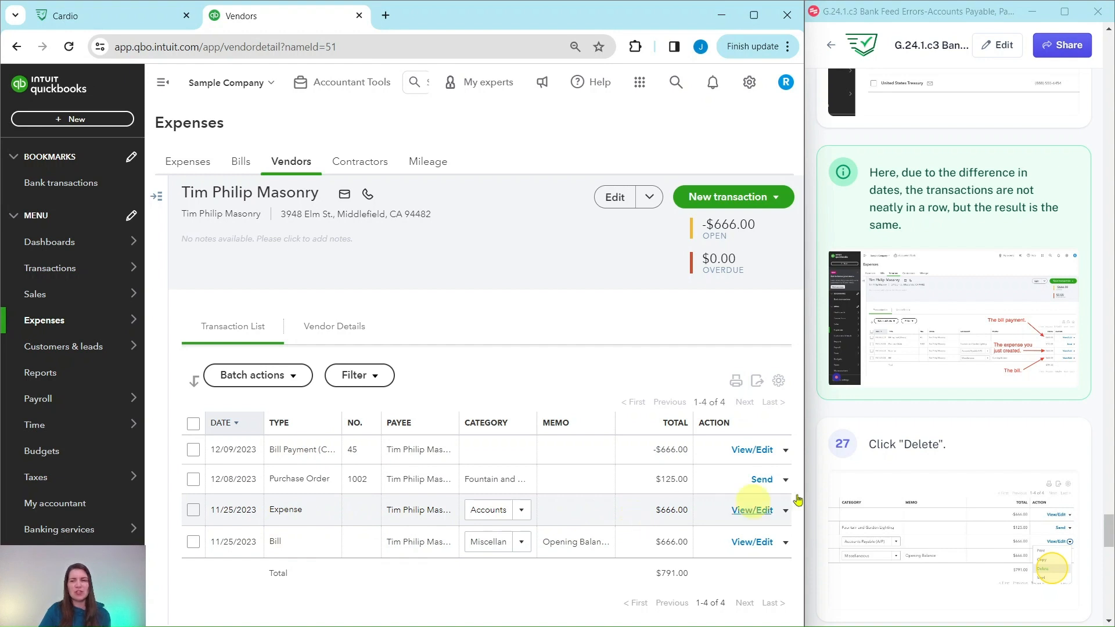
{"action": "scroll", "coordinate": [987, 377], "scroll_direction": "down", "scroll_amount": 5}
{"action": "scroll", "coordinate": [1021, 481], "scroll_direction": "down", "scroll_amount": 1}
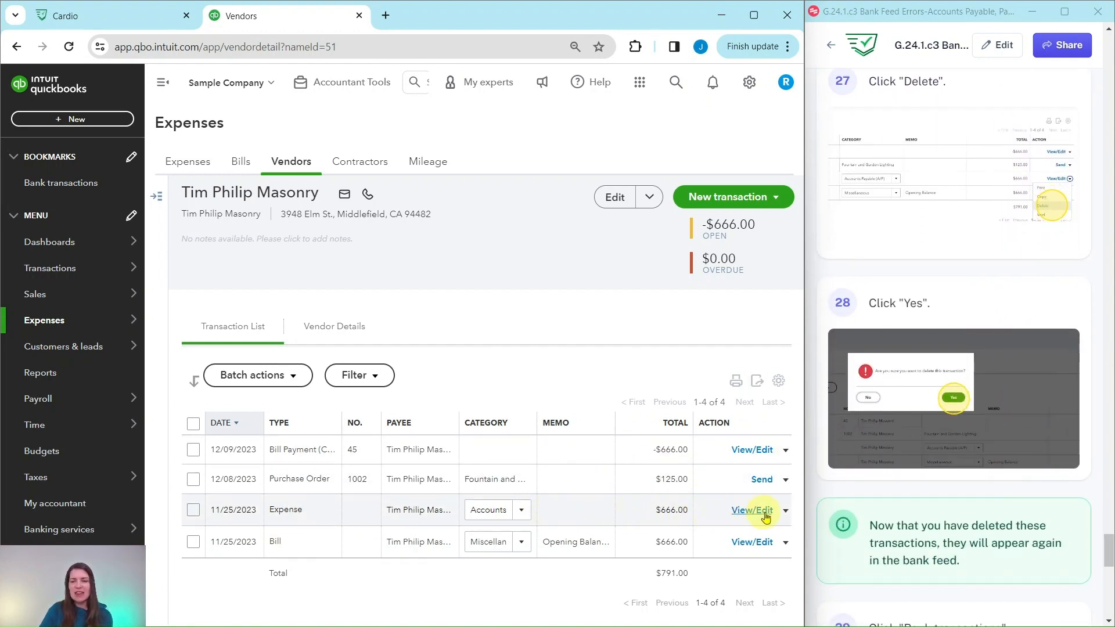
{"action": "left_click", "coordinate": [786, 511]}
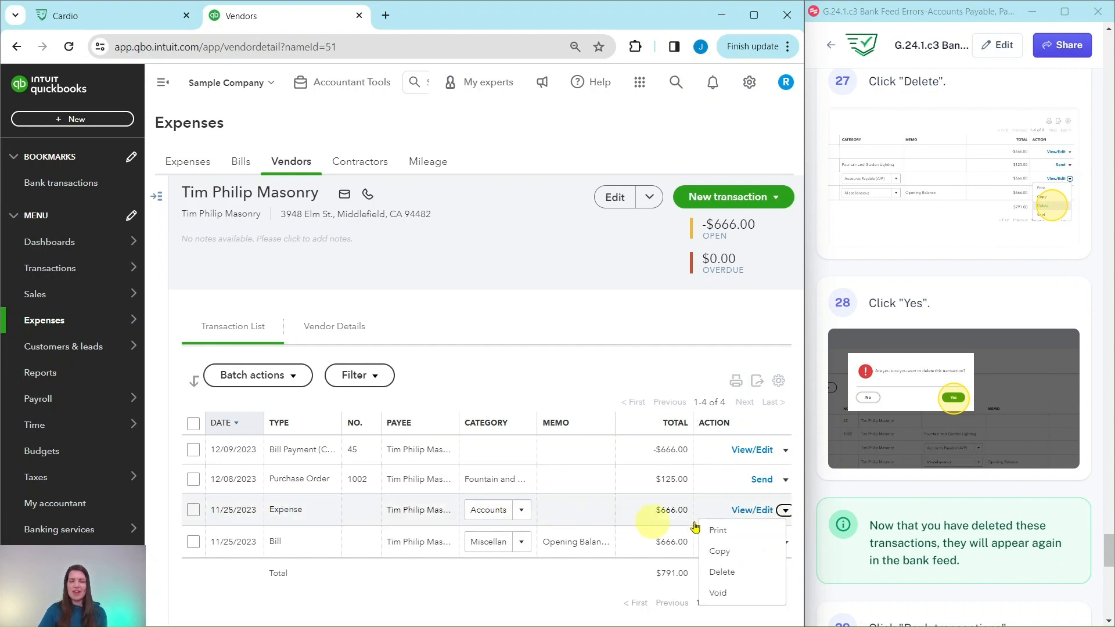
{"action": "left_click", "coordinate": [722, 575]}
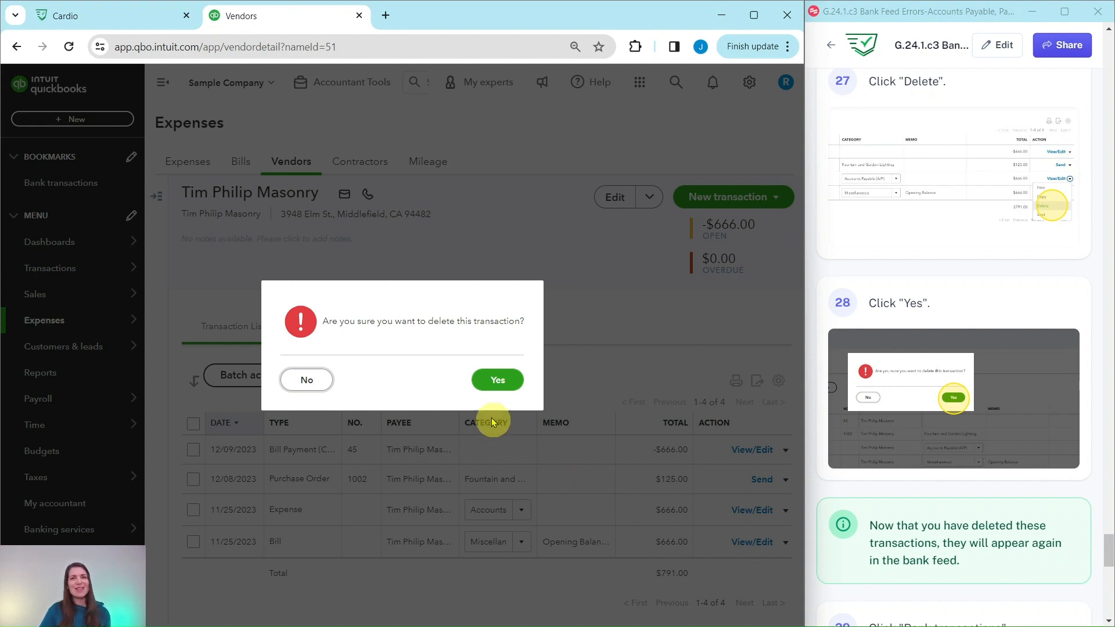
{"action": "left_click", "coordinate": [499, 381]}
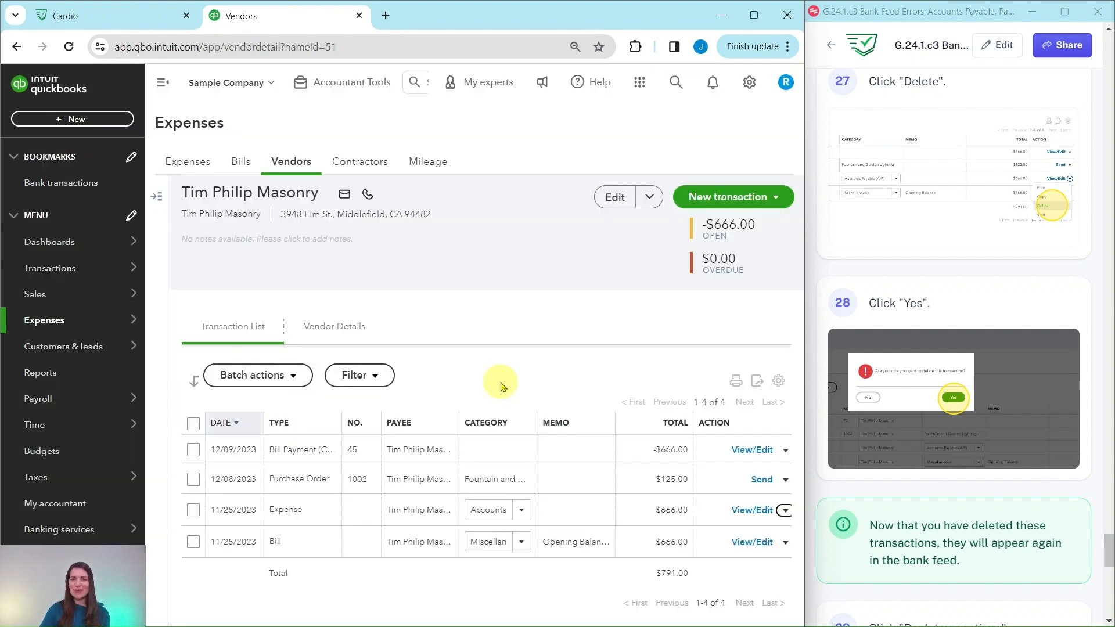
Step: Open Bank transactions and check the Checking account's For review list for the Hall Properties and Tim Philip Masonry entries
{"action": "scroll", "coordinate": [986, 423], "scroll_direction": "down", "scroll_amount": 5}
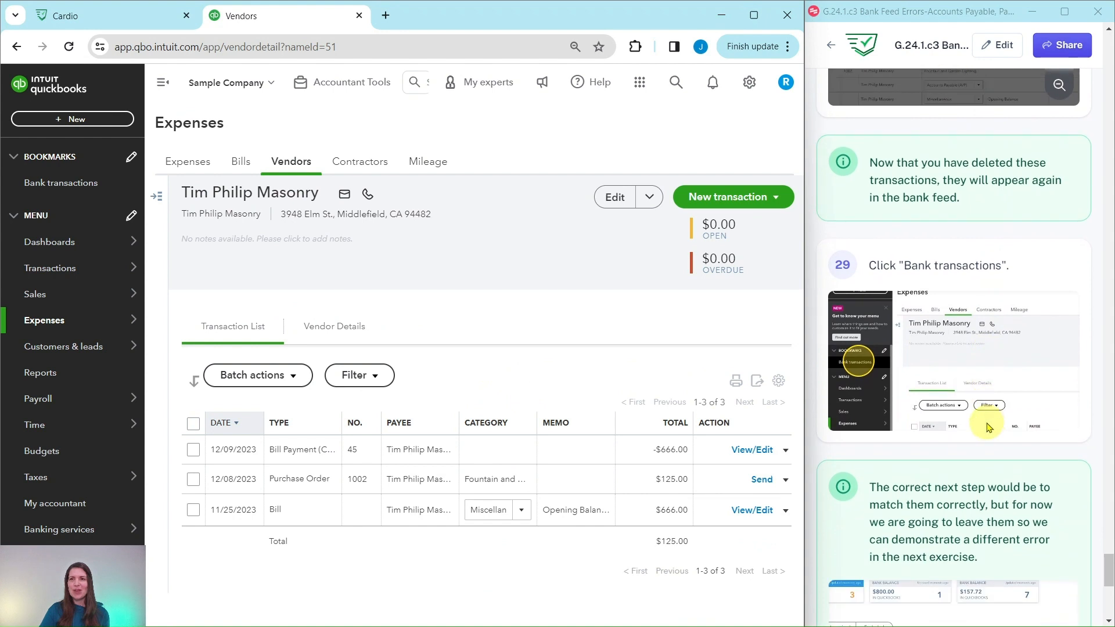
{"action": "scroll", "coordinate": [953, 250], "scroll_direction": "down", "scroll_amount": 2}
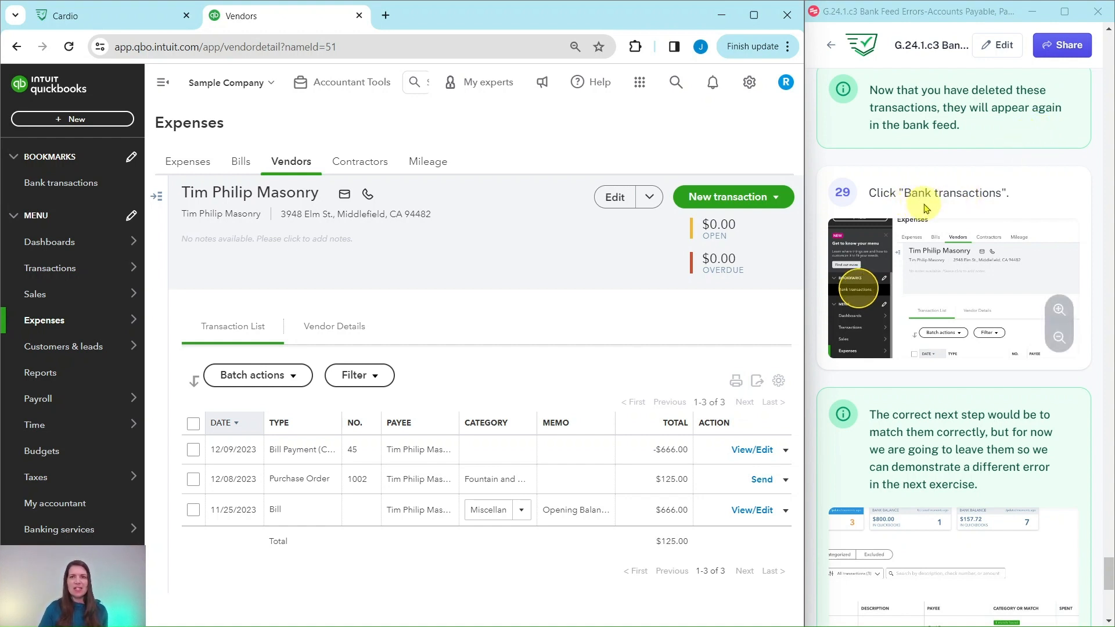
{"action": "scroll", "coordinate": [925, 208], "scroll_direction": "down", "scroll_amount": 3}
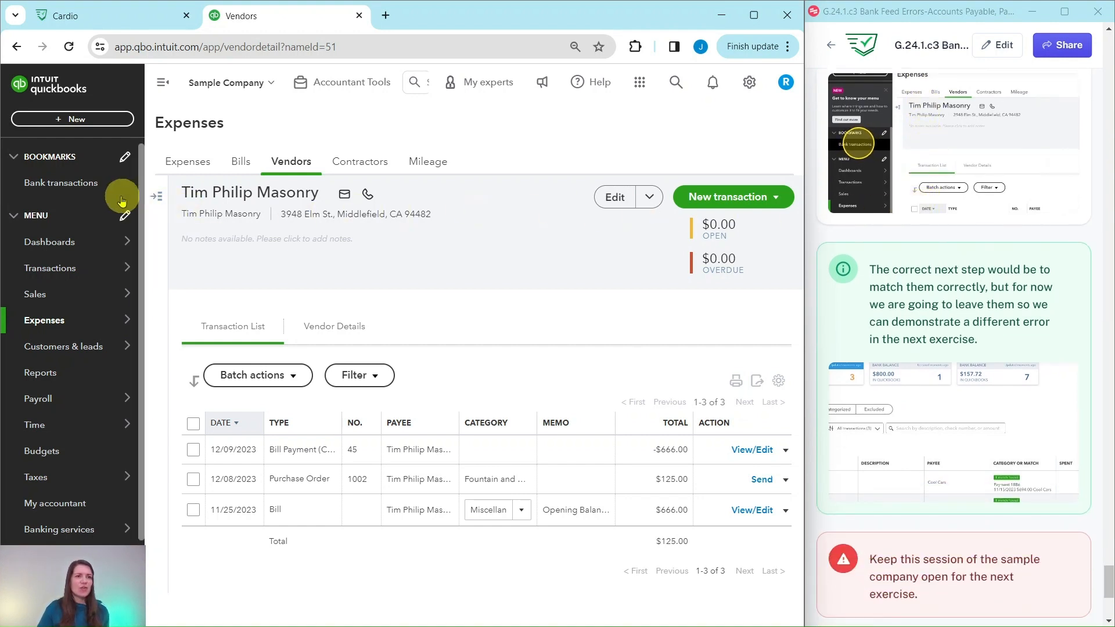
{"action": "left_click", "coordinate": [55, 186]}
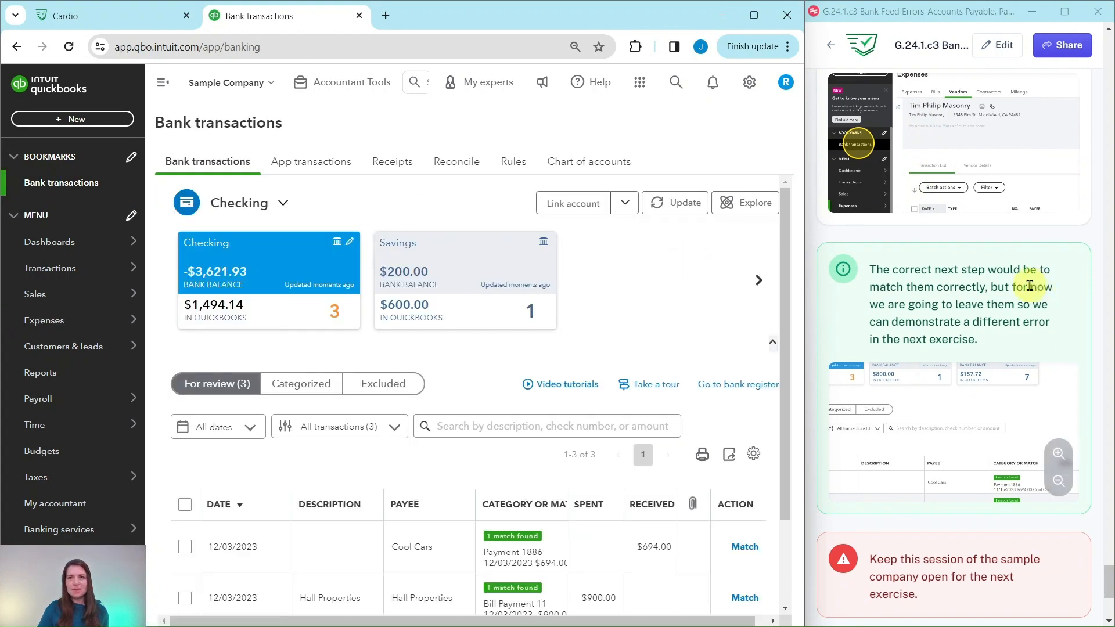
{"action": "scroll", "coordinate": [1030, 285], "scroll_direction": "down", "scroll_amount": 3}
{"action": "scroll", "coordinate": [567, 313], "scroll_direction": "down", "scroll_amount": 2}
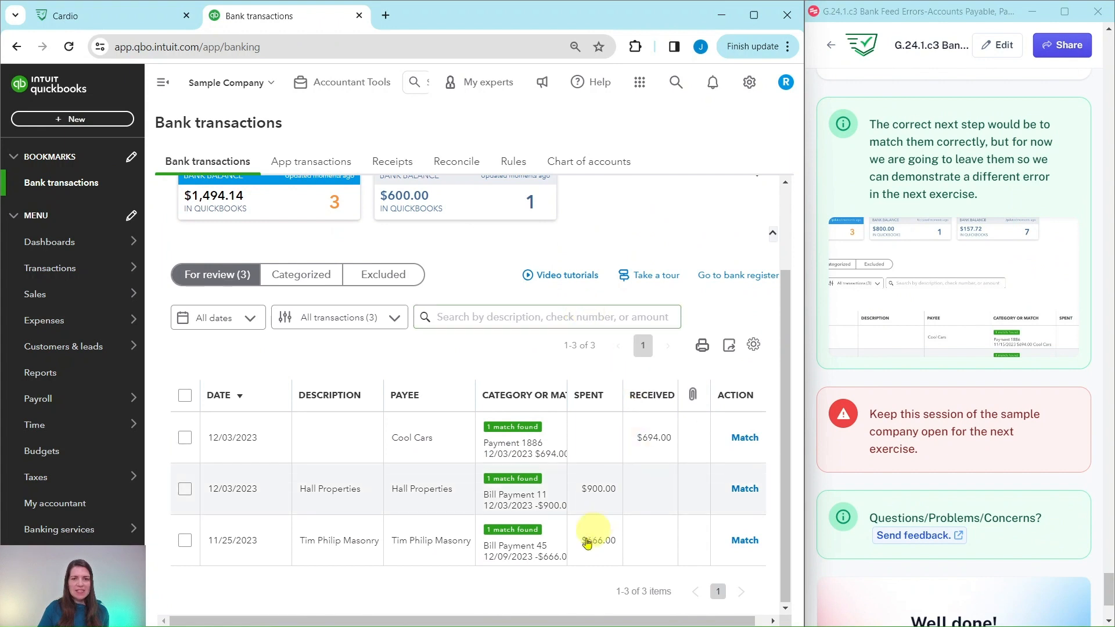